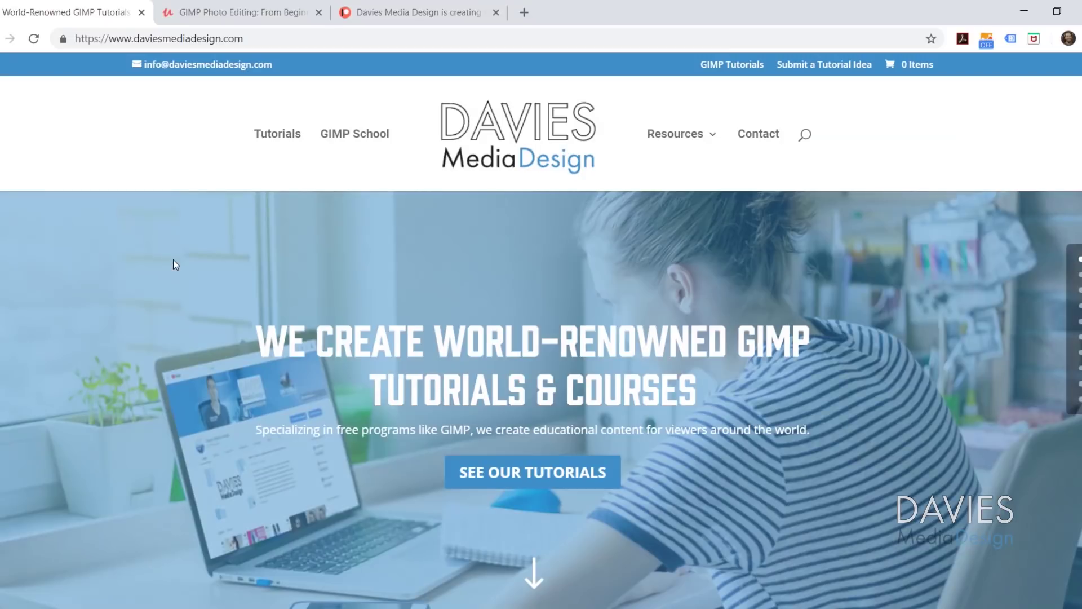
- Scroll through the daviesmediadesign.com homepage, then switch to the Udemy GIMP Photo Editing course tab
scroll(174, 264, "down", 5)
scroll(176, 268, "down", 10)
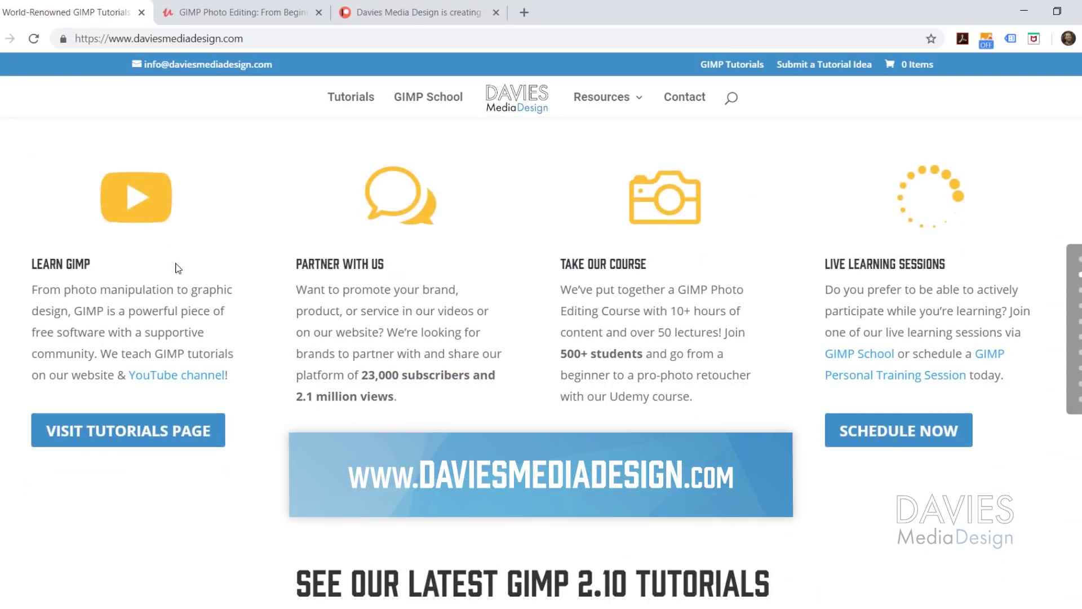
scroll(180, 266, "down", 8)
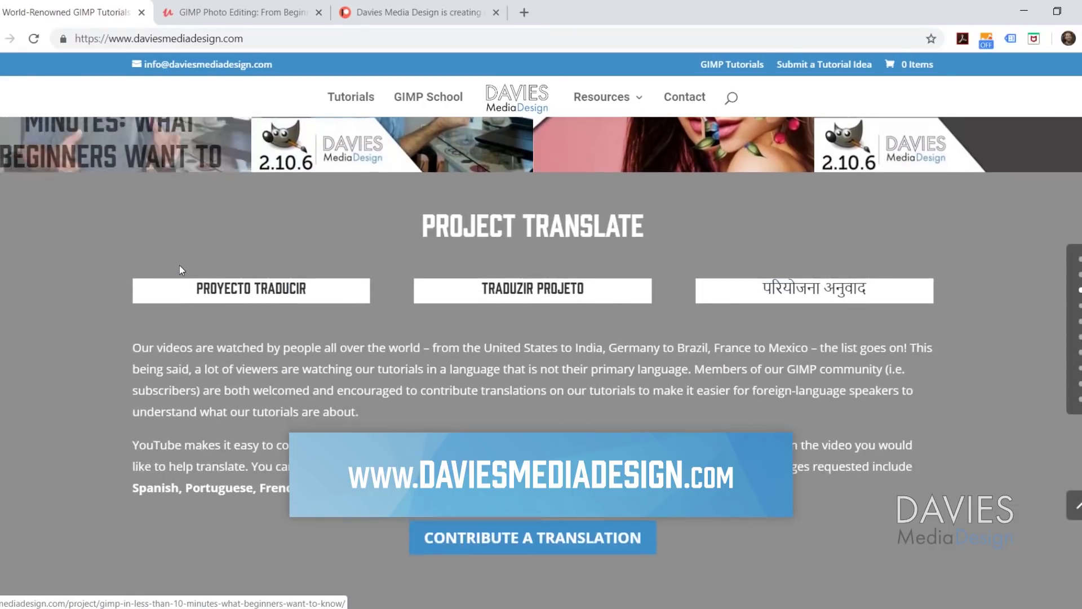
scroll(179, 266, "down", 10)
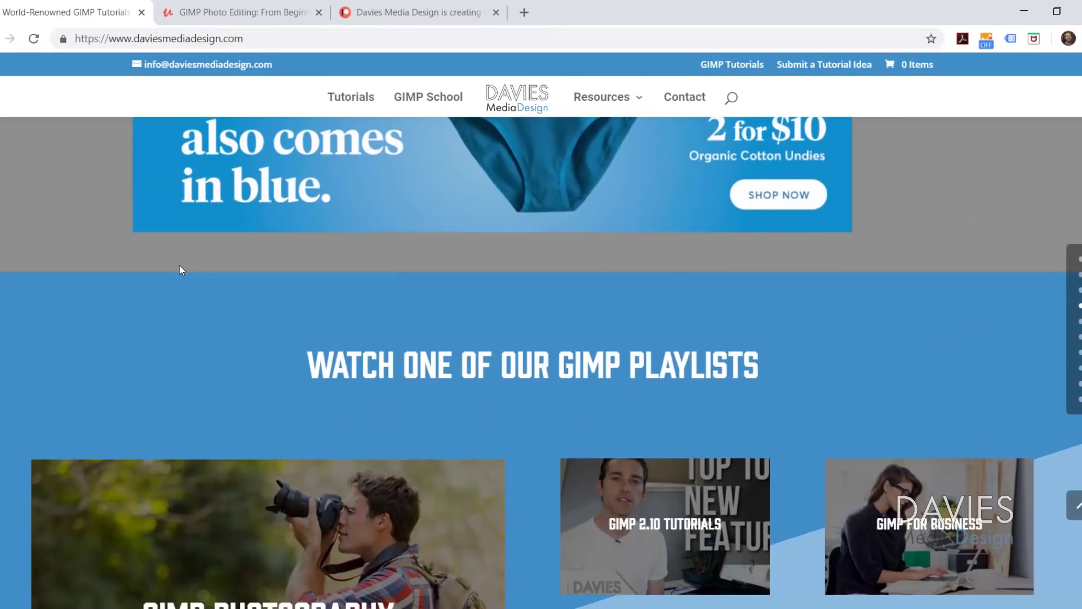
scroll(188, 266, "down", 15)
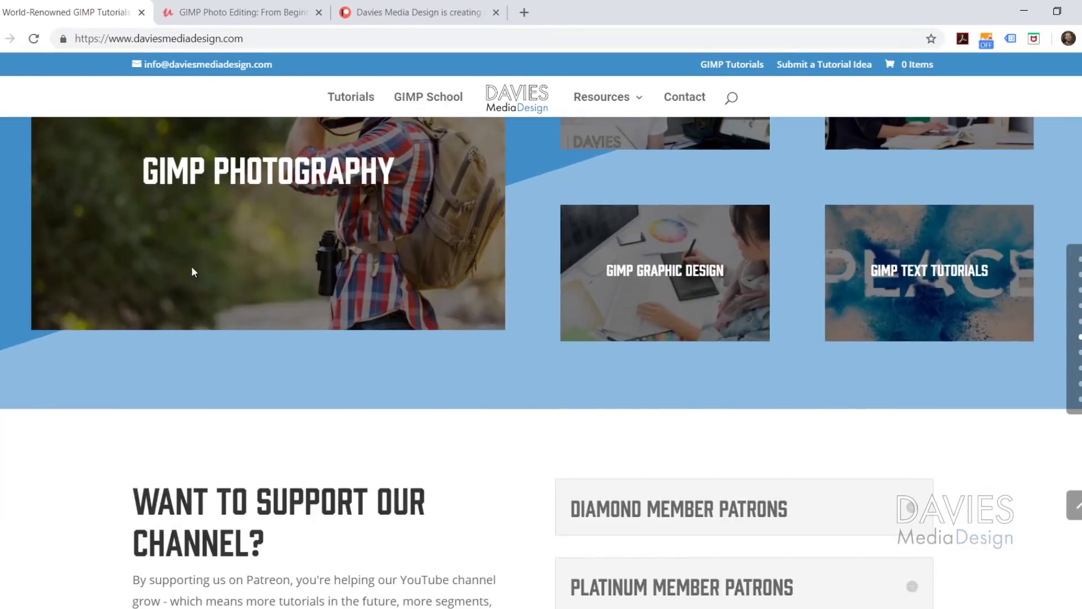
scroll(198, 271, "down", 5)
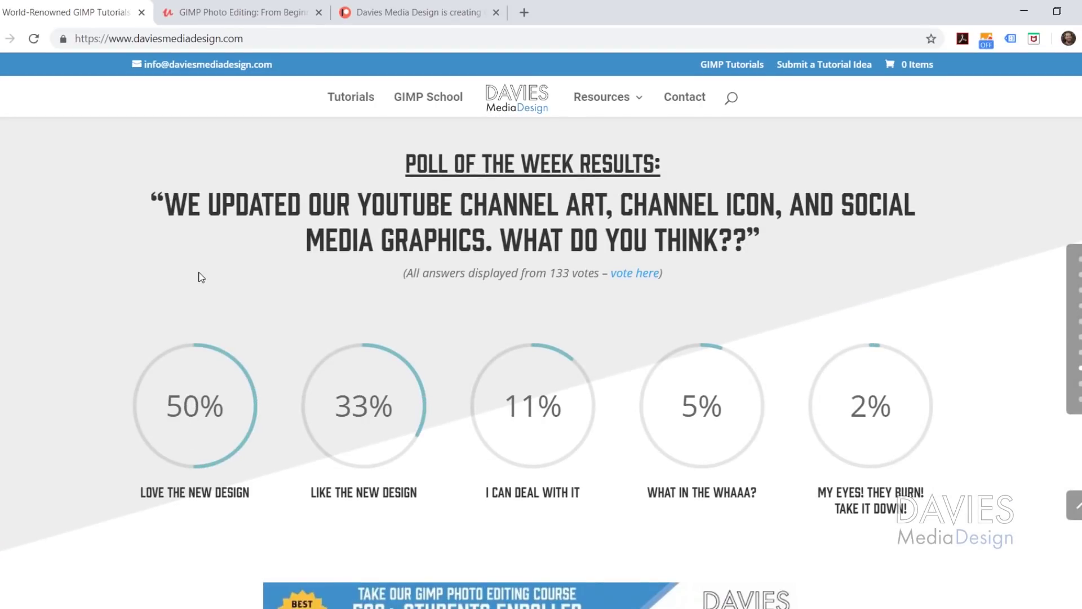
left_click(242, 12)
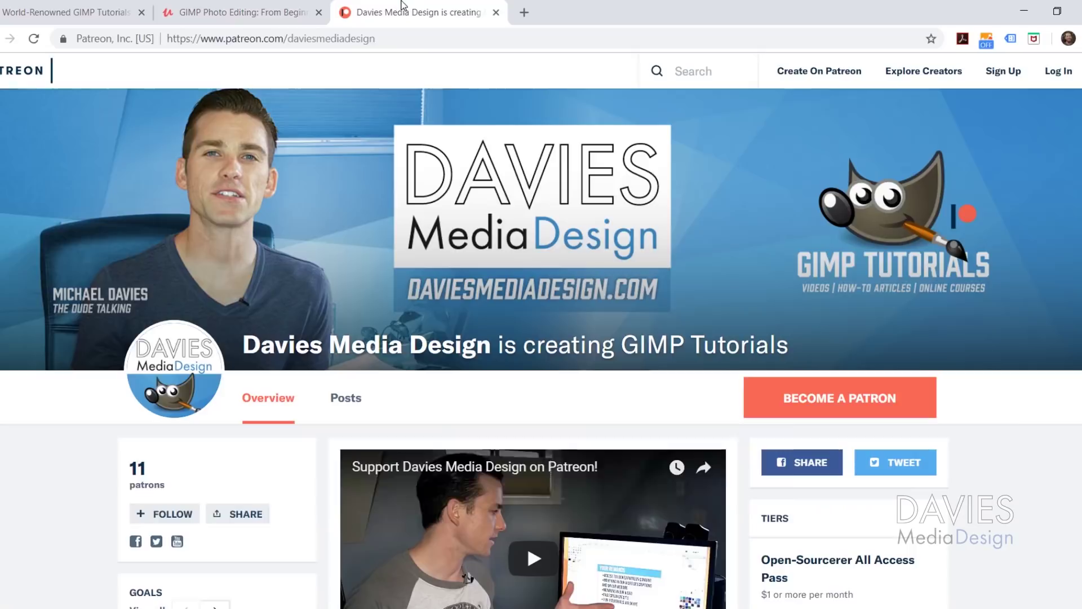
- Switch to the Davies Media Design Patreon browser tab
left_click(402, 7)
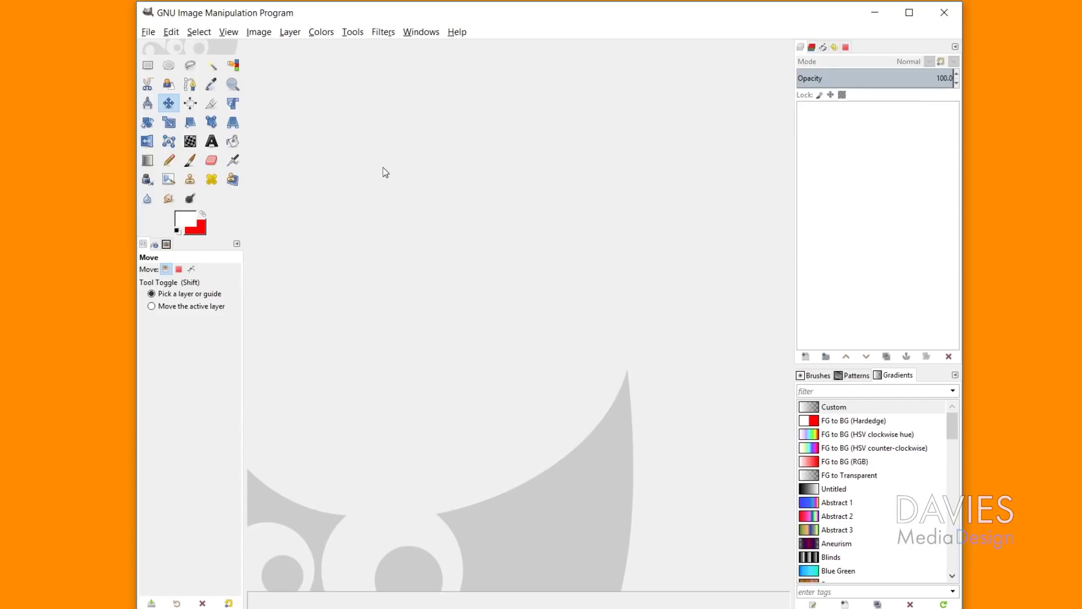
- Check the Channels, Layers, Paths and Undo History dock tabs, then close the Selection Editor tab
left_click(811, 49)
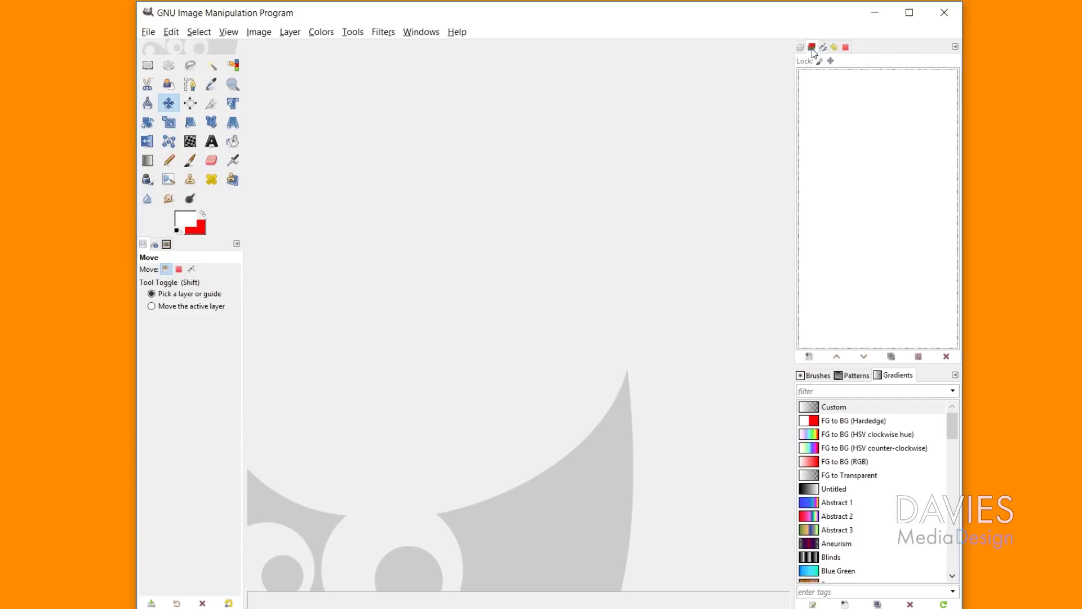
left_click(802, 49)
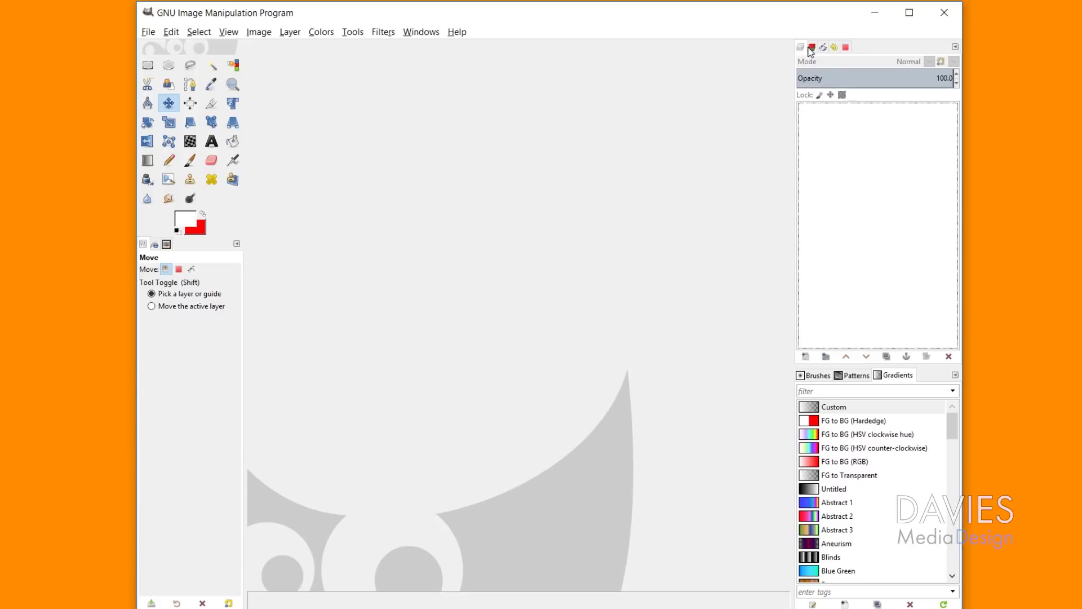
left_click(824, 49)
left_click(835, 48)
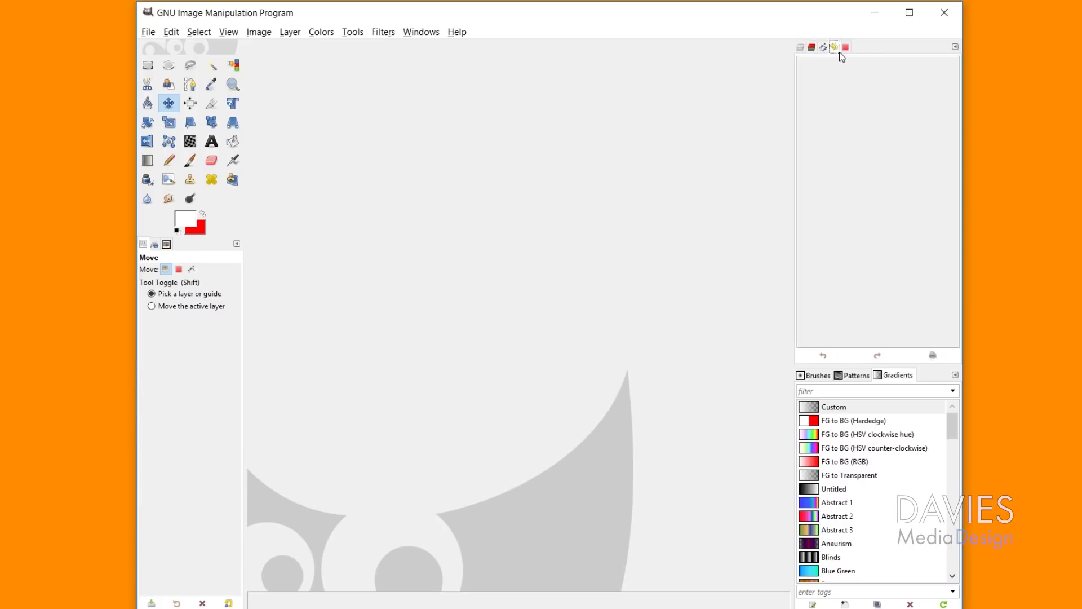
left_click(845, 47)
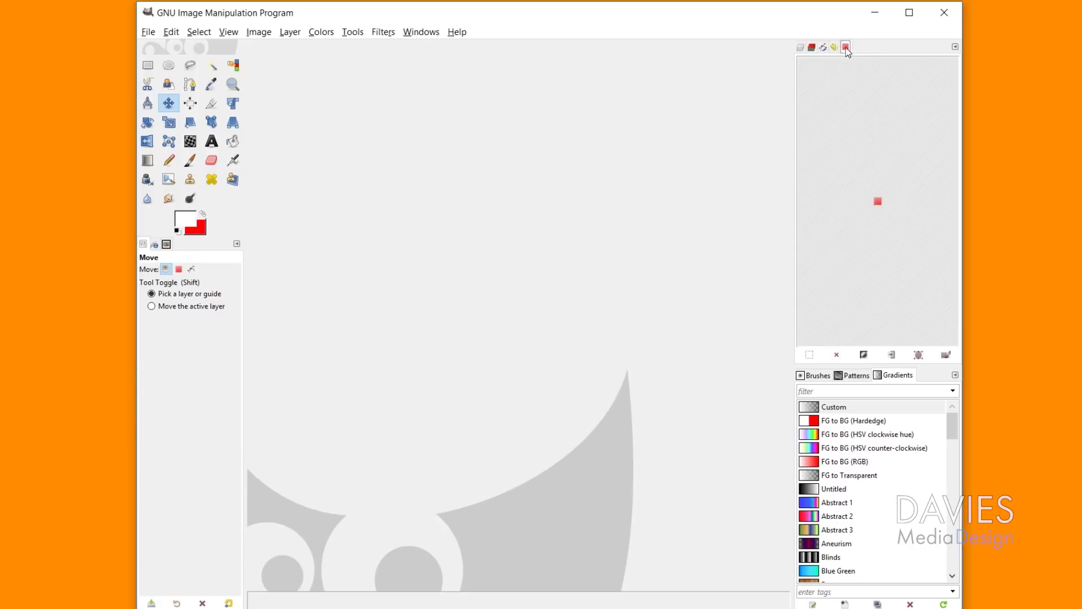
left_click(955, 47)
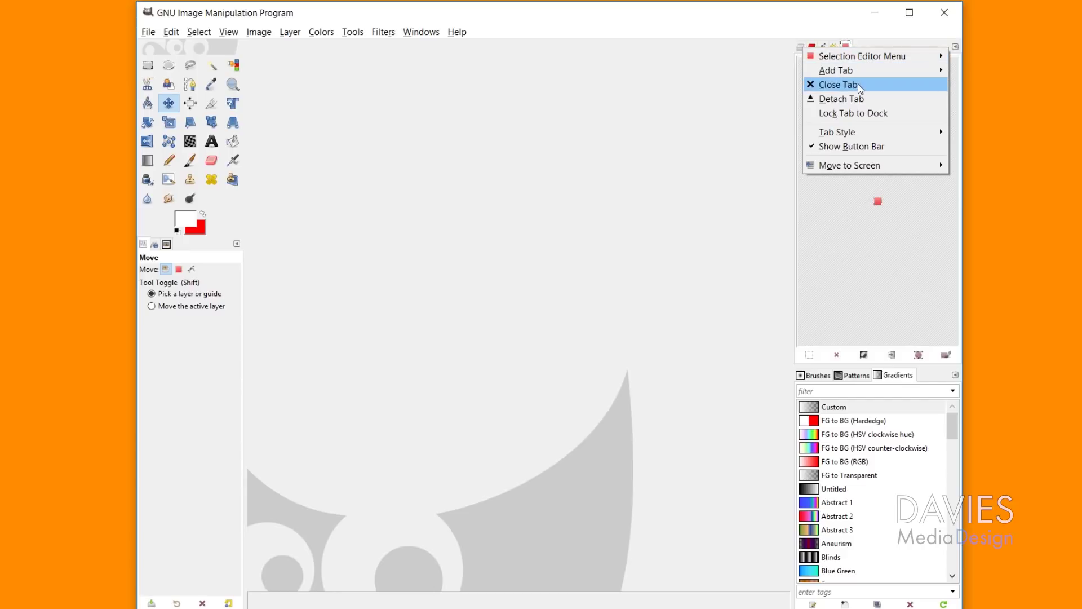
left_click(858, 84)
- Dismiss the Undo History tab menu without closing anything and bring the Layers tab to the front
left_click(959, 47)
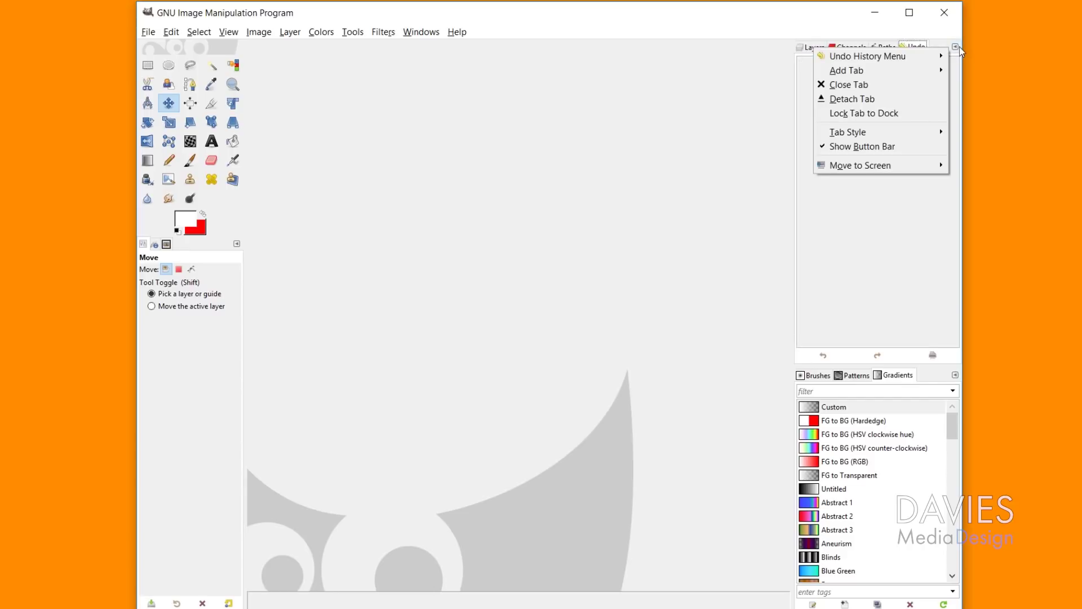
left_click(837, 228)
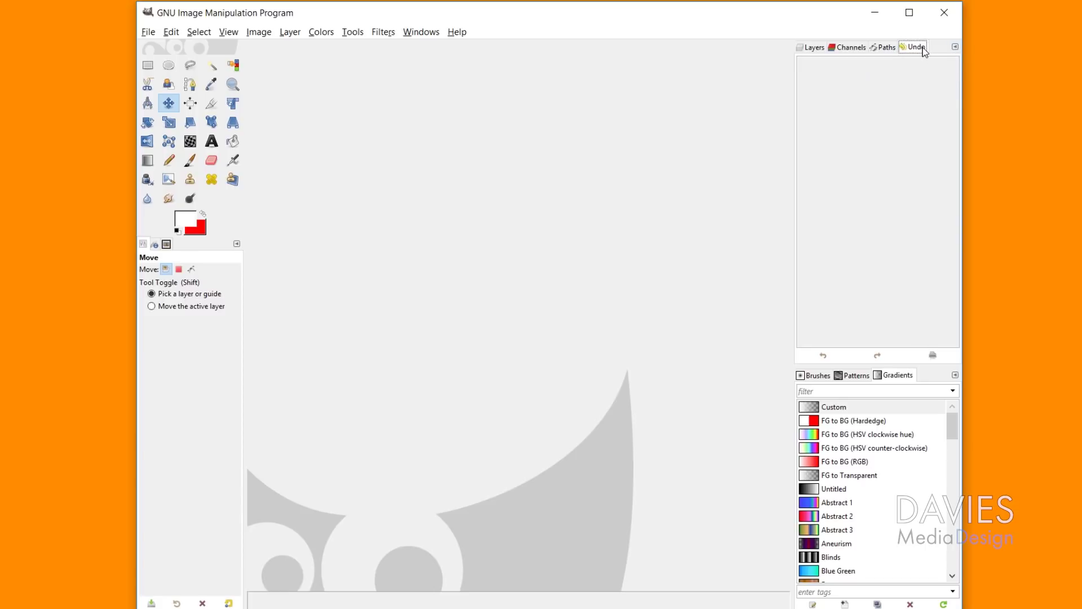
left_click(809, 47)
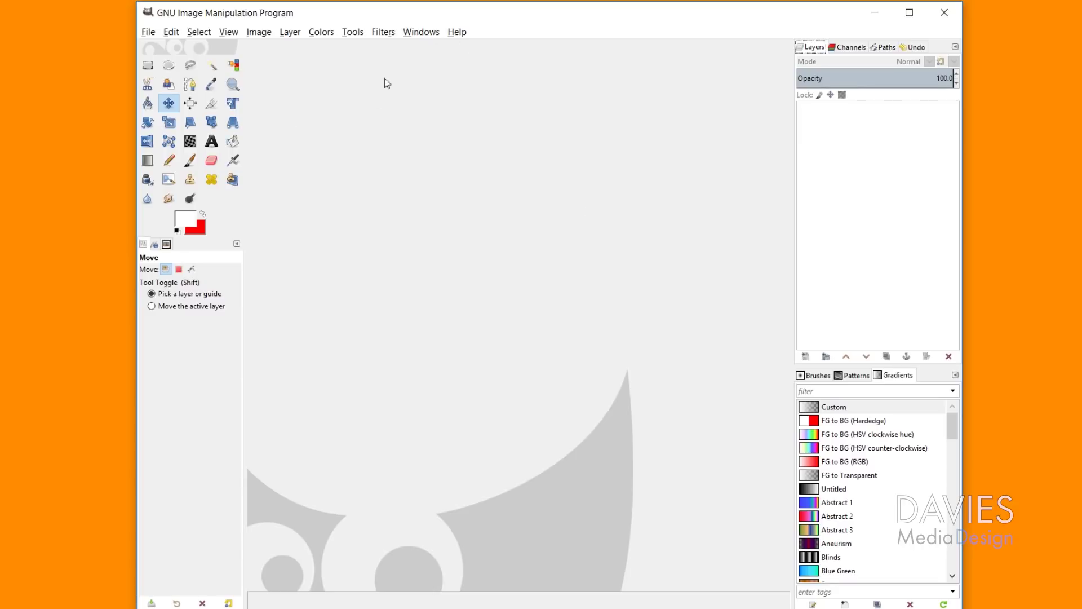
left_click(429, 34)
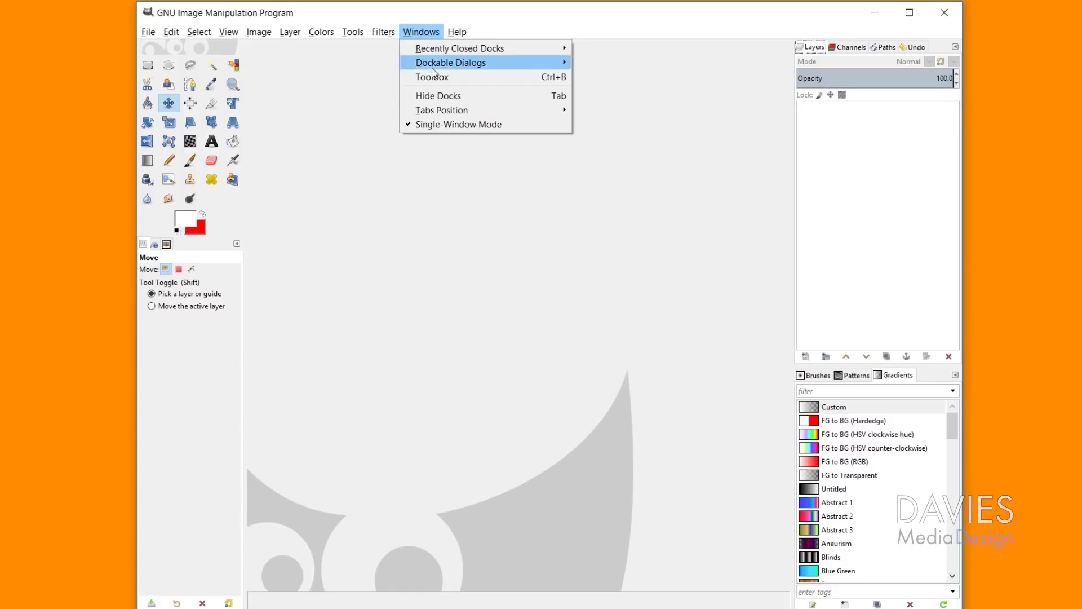
- Turn off Single-Window Mode and arrange the floating Toolbox and image windows on screen
left_click(439, 125)
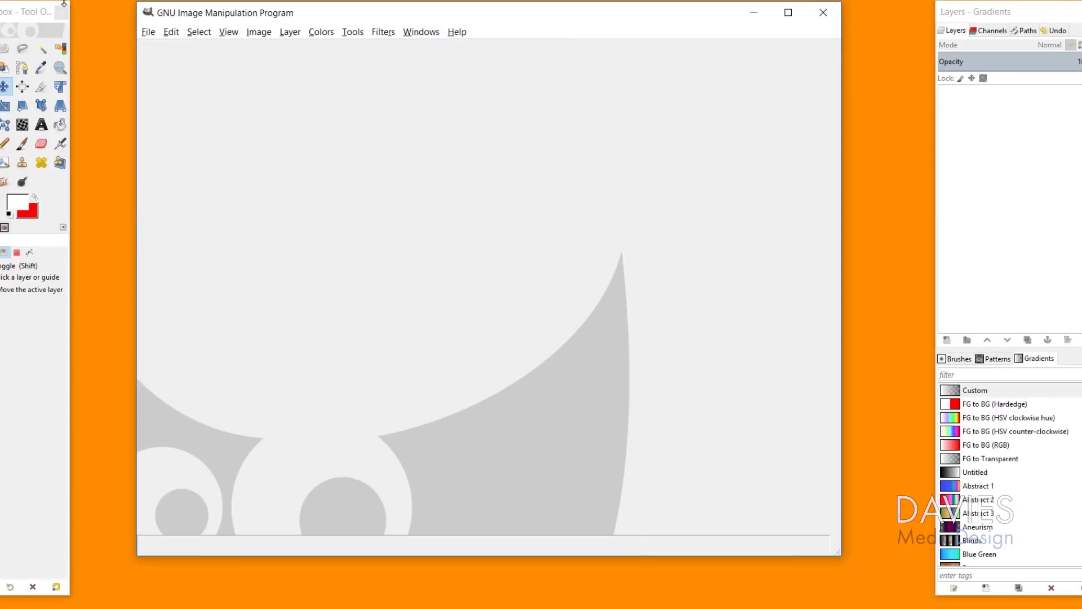
left_click_drag(31, 12, 172, 16)
left_click_drag(289, 17, 367, 38)
left_click_drag(156, 13, 128, 15)
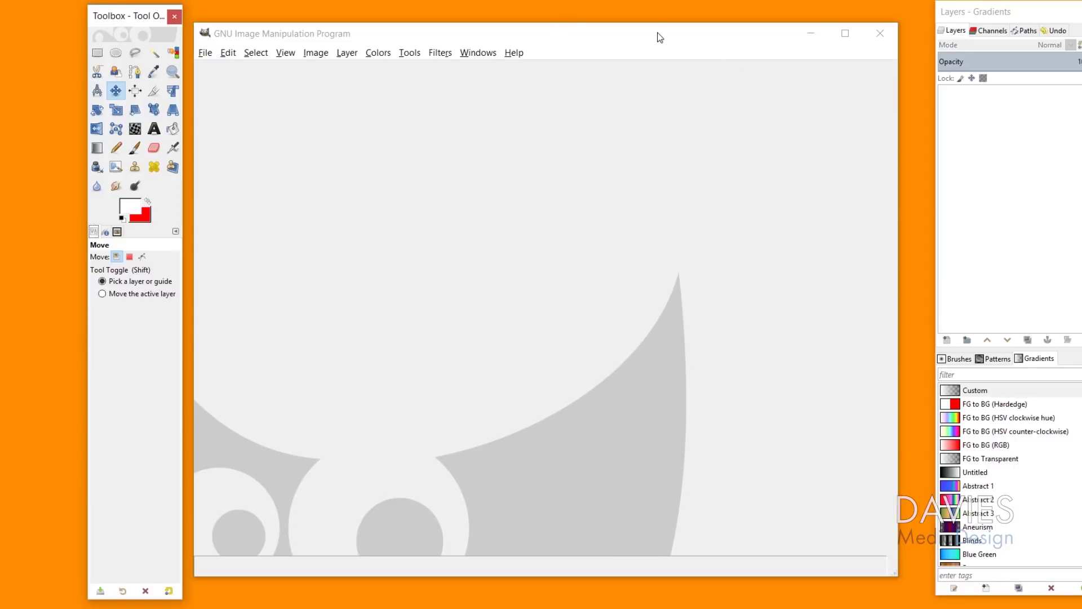
mouse_move(660, 37)
left_mouse_down()
mouse_move(685, 110)
mouse_move(699, 93)
mouse_move(676, 46)
mouse_move(715, 77)
mouse_move(643, 70)
mouse_move(682, 51)
mouse_move(666, 27)
mouse_move(673, 35)
mouse_move(658, 32)
mouse_move(669, 29)
left_mouse_up()
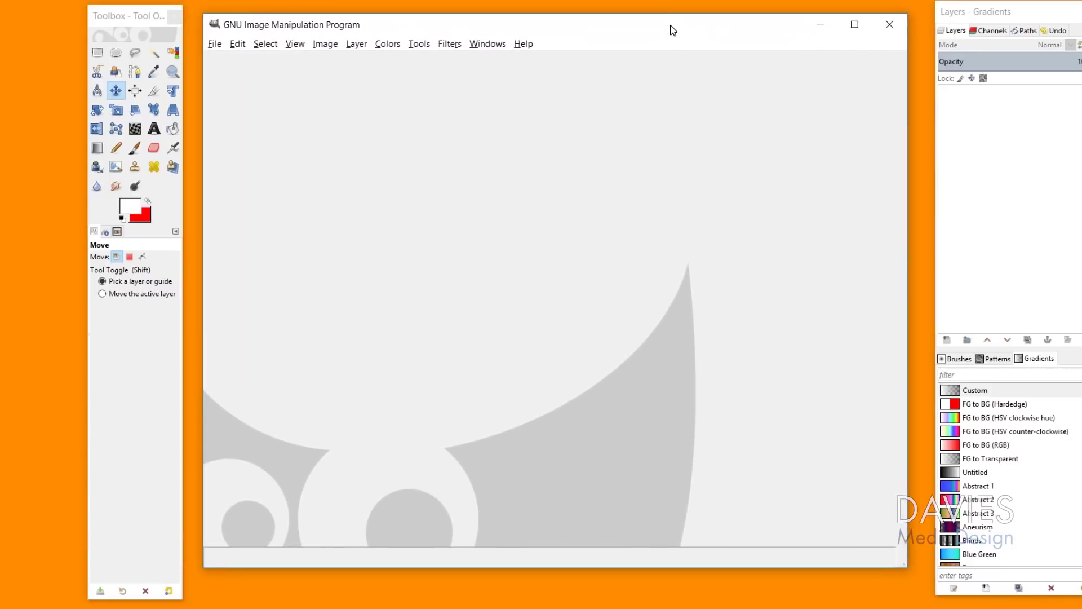
- Close the floating Toolbox window and shift the image window to the left
left_click(175, 18)
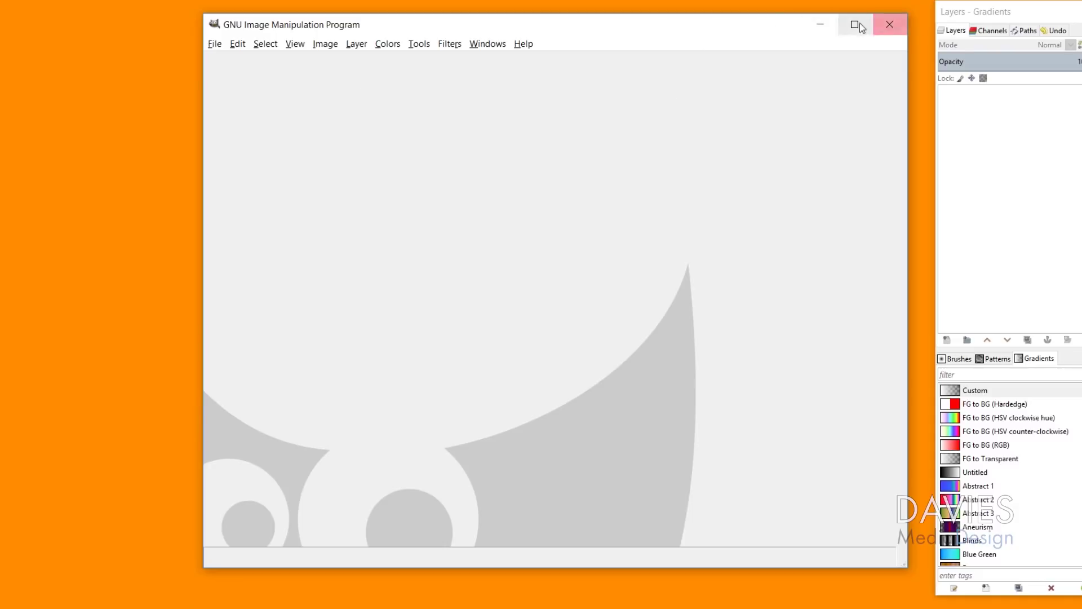
left_click_drag(731, 22, 695, 18)
left_click_drag(991, 15, 850, 19)
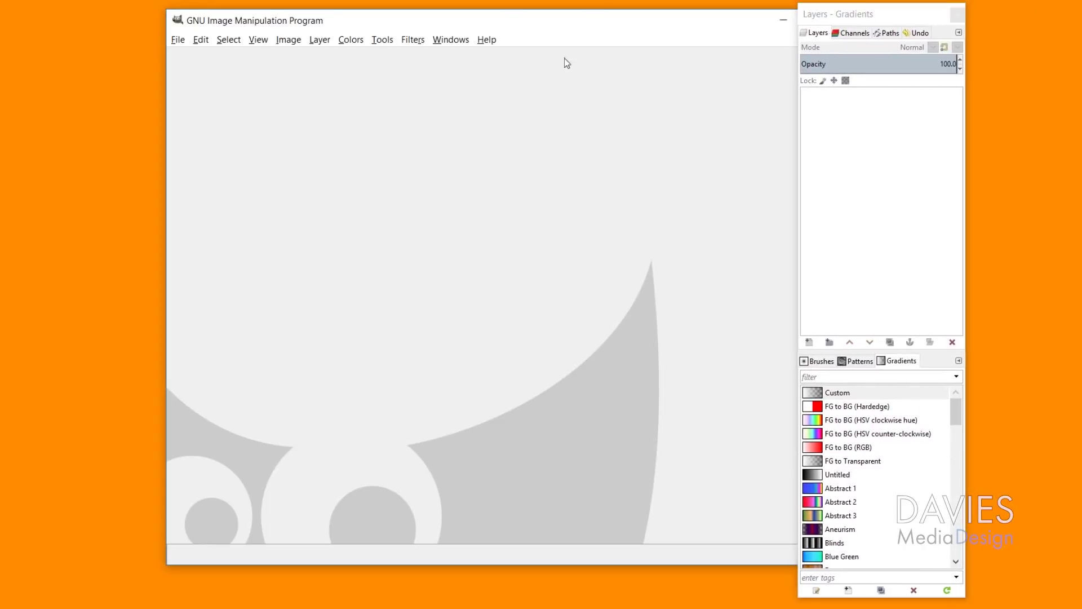
- Reopen the Toolbox from Windows > Recently Closed Docks, then close it again
left_click(450, 39)
mouse_move(449, 62)
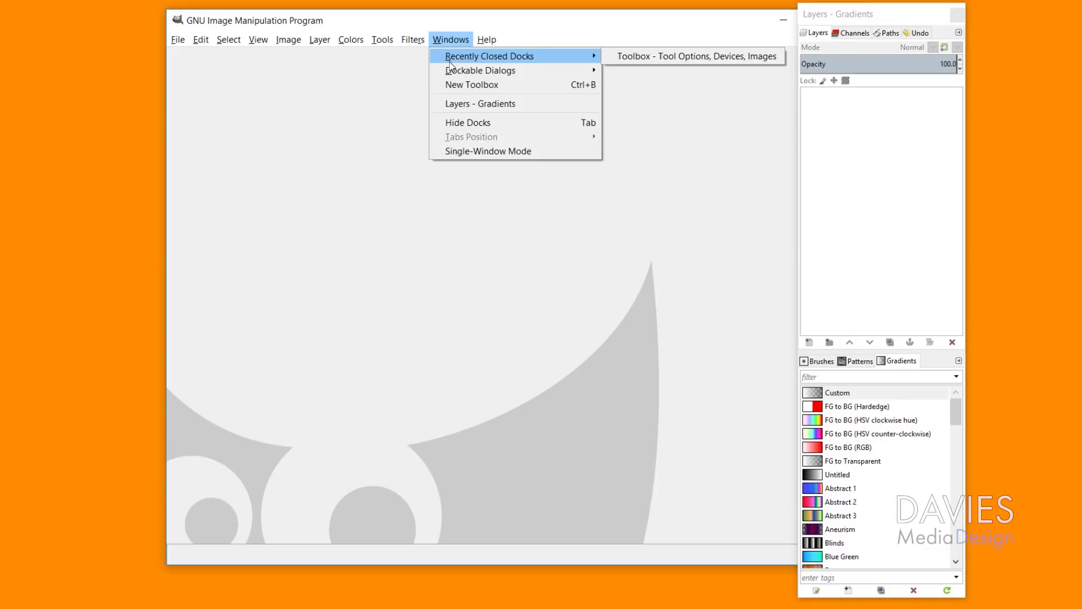
left_click(634, 55)
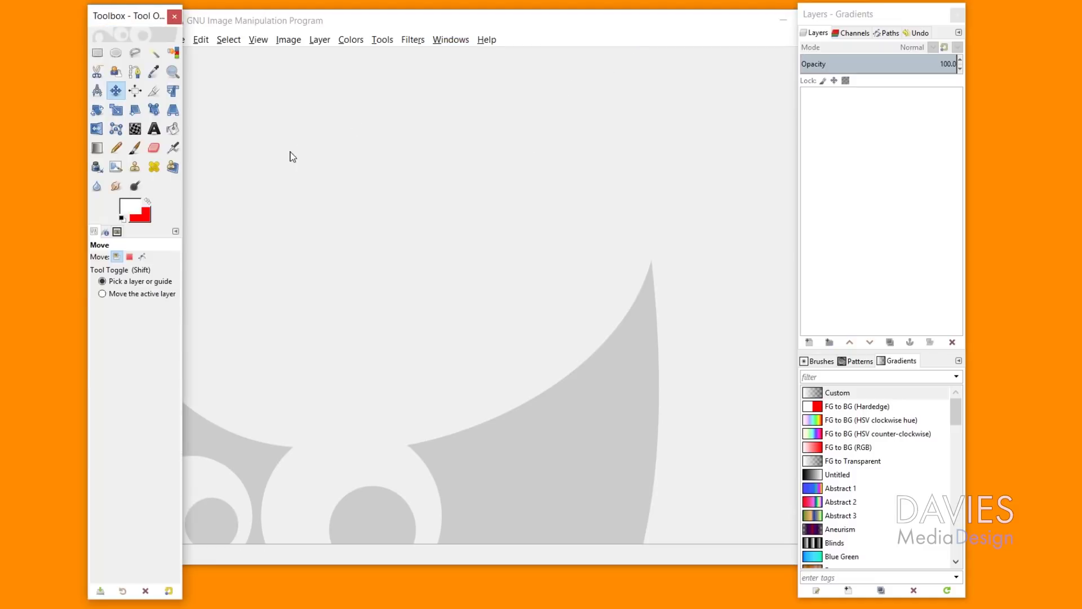
left_click(175, 17)
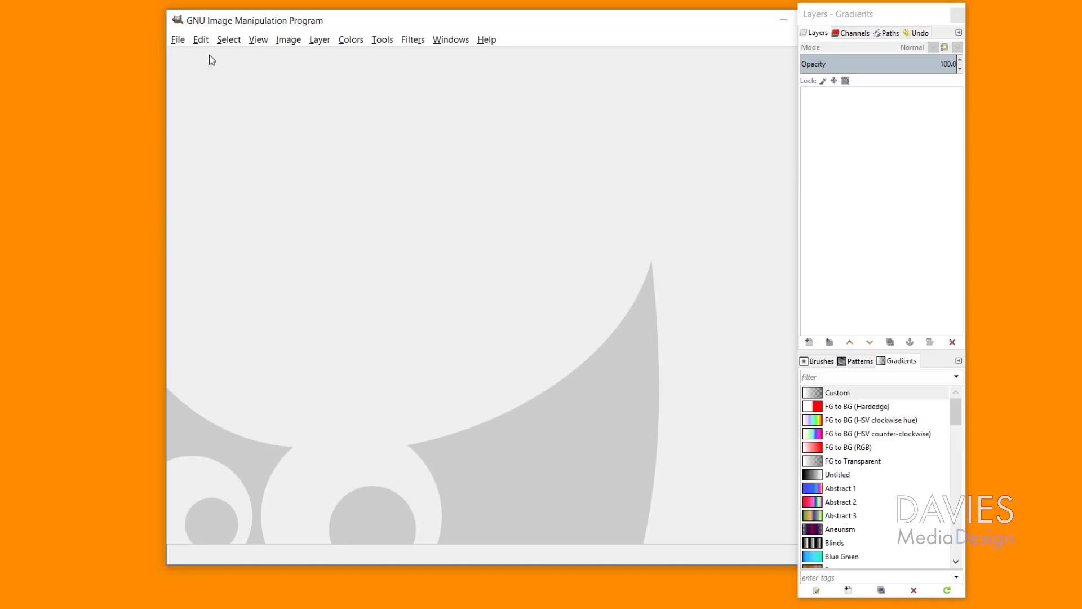
- Restore single-window mode and reopen the Toolbox – Tool Options dock as a wider floating window
left_click(454, 43)
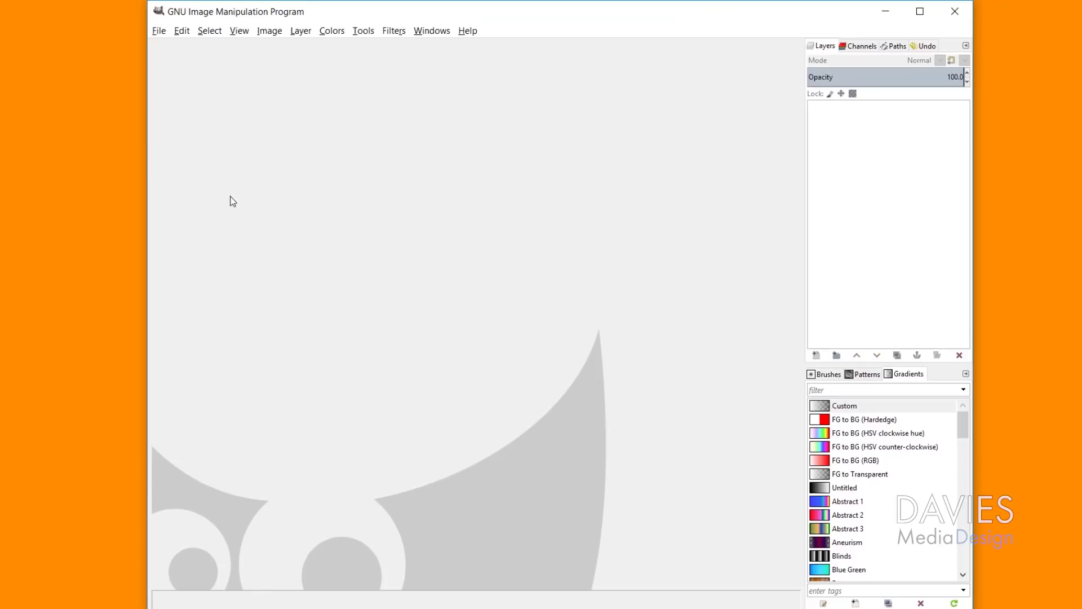
left_click_drag(634, 17, 670, 15)
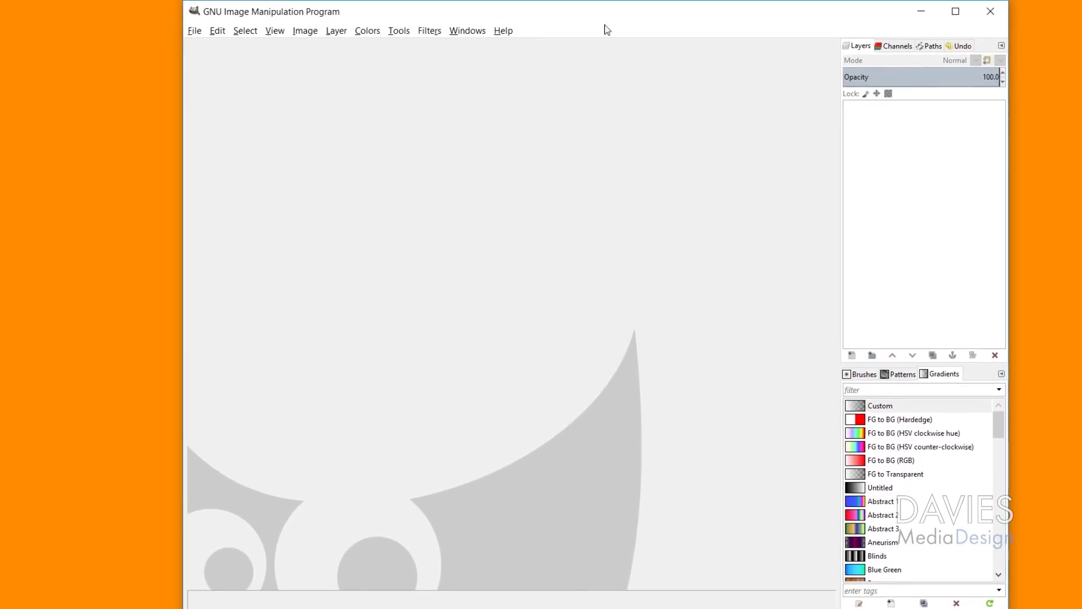
left_click(466, 31)
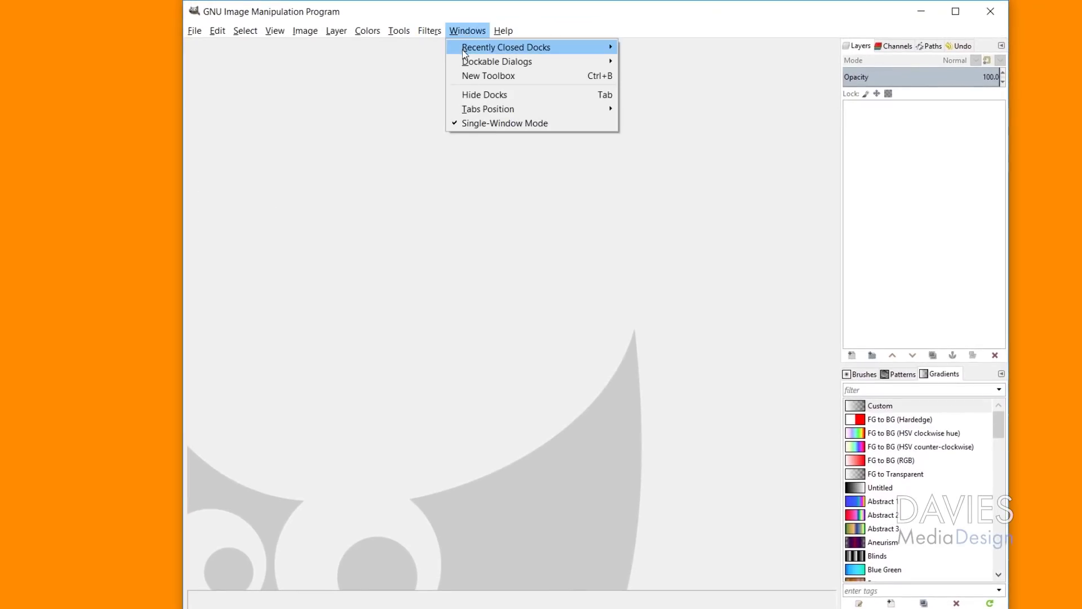
mouse_move(471, 49)
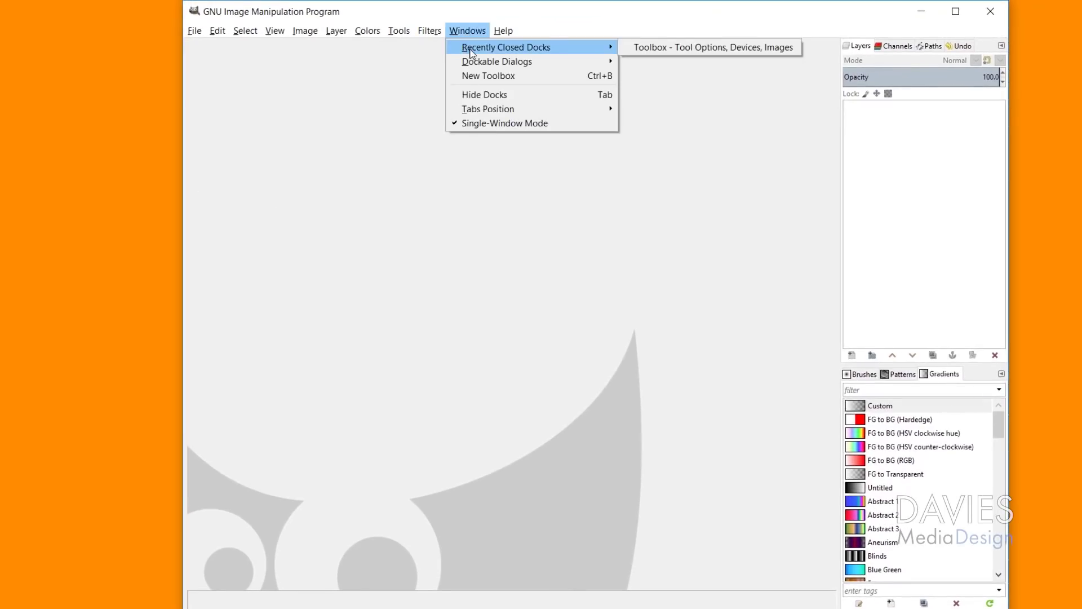
left_click(698, 52)
left_click_drag(150, 15, 202, 20)
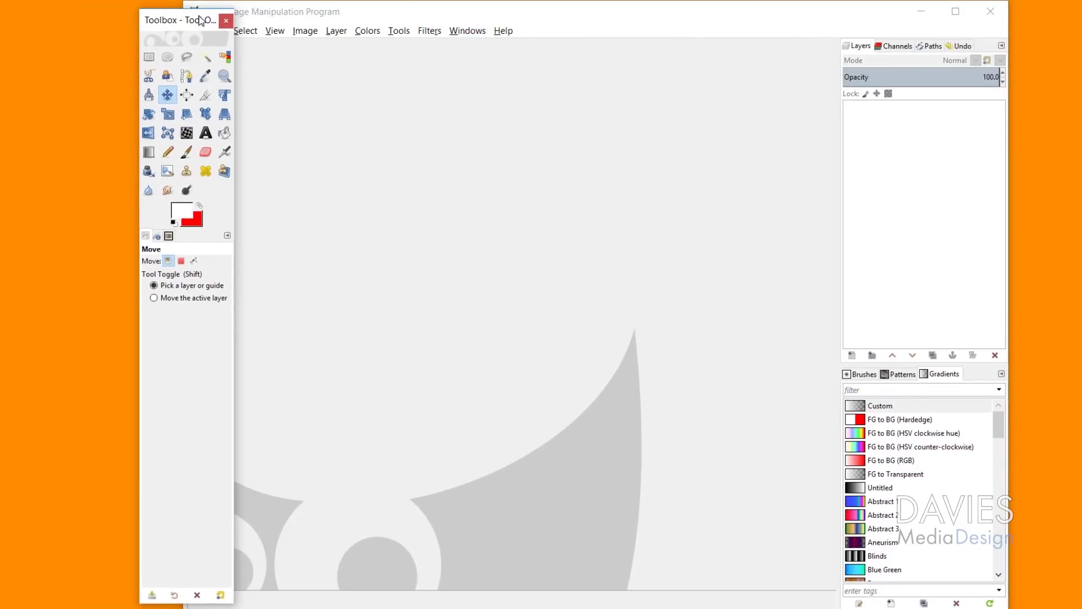
left_click_drag(235, 103, 293, 102)
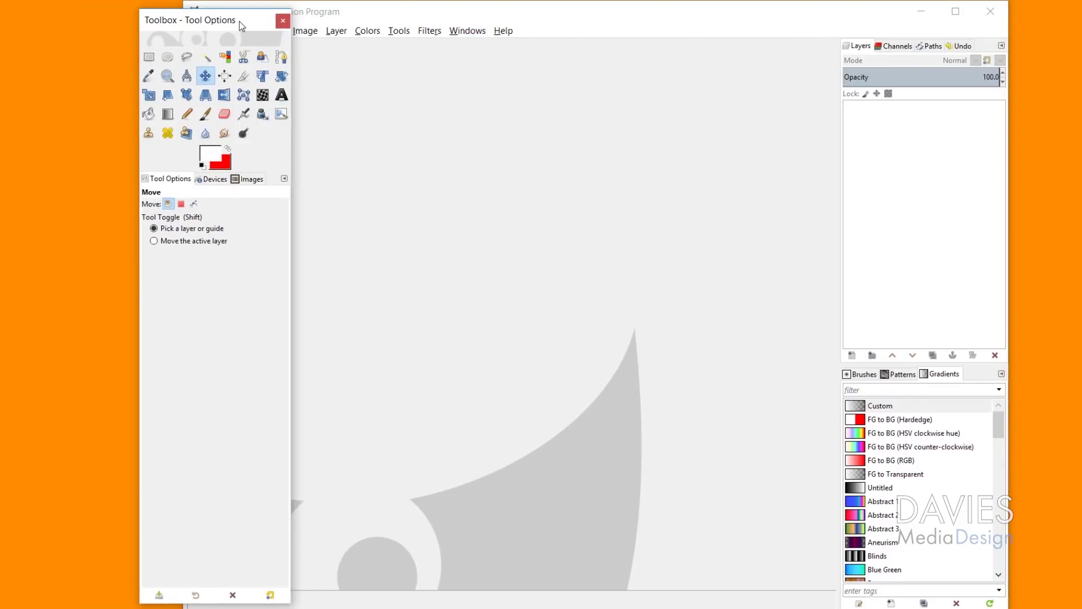
- Toggle Single-Window Mode off and on so the Toolbox–Tool Options dock embeds on the left
left_click_drag(239, 22, 147, 14)
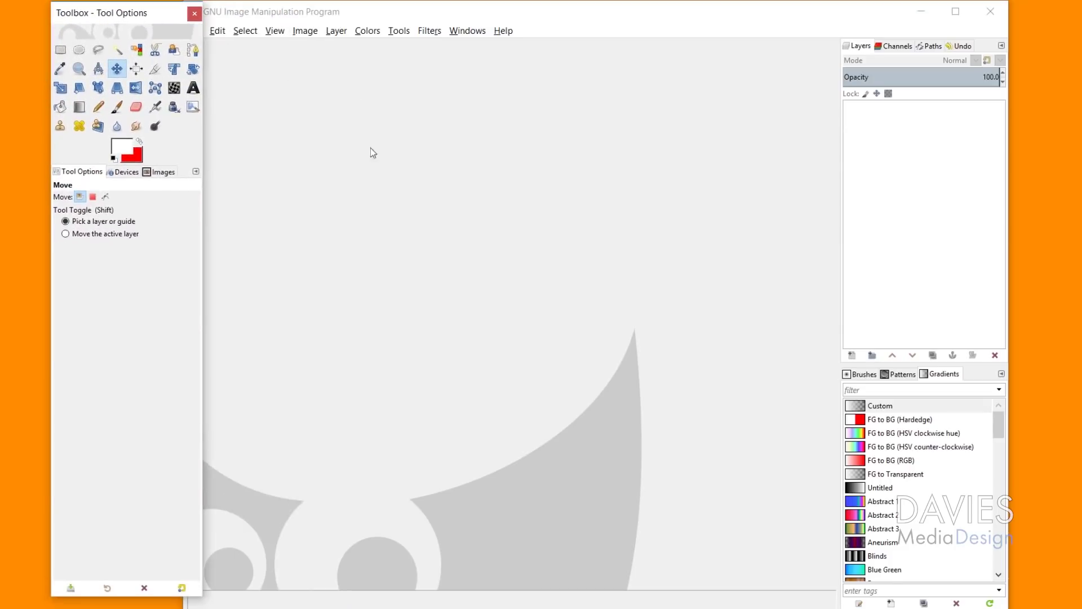
left_click(468, 31)
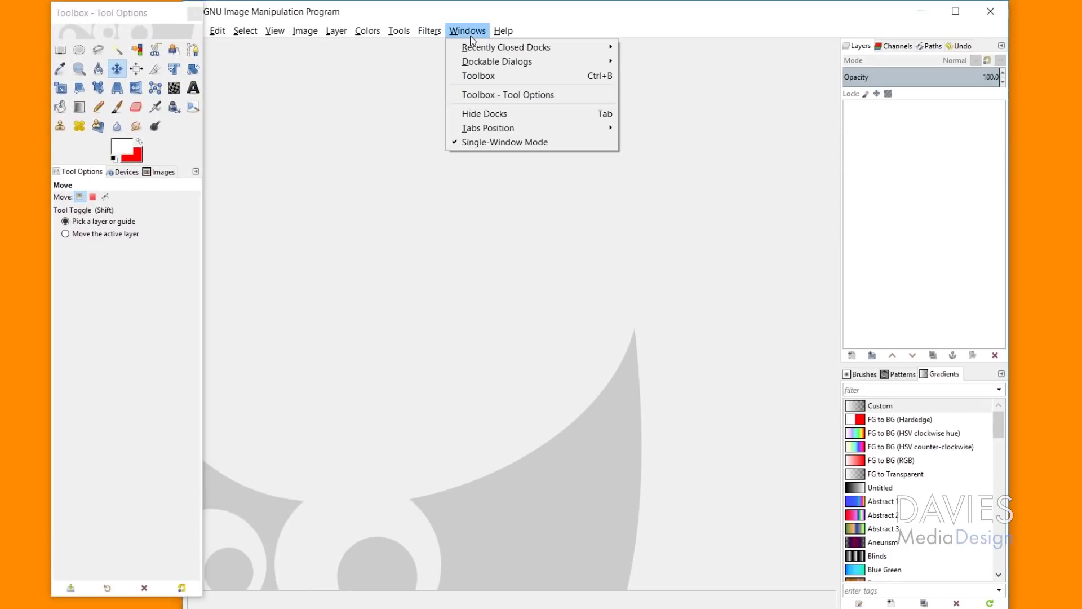
left_click(497, 146)
left_click(467, 31)
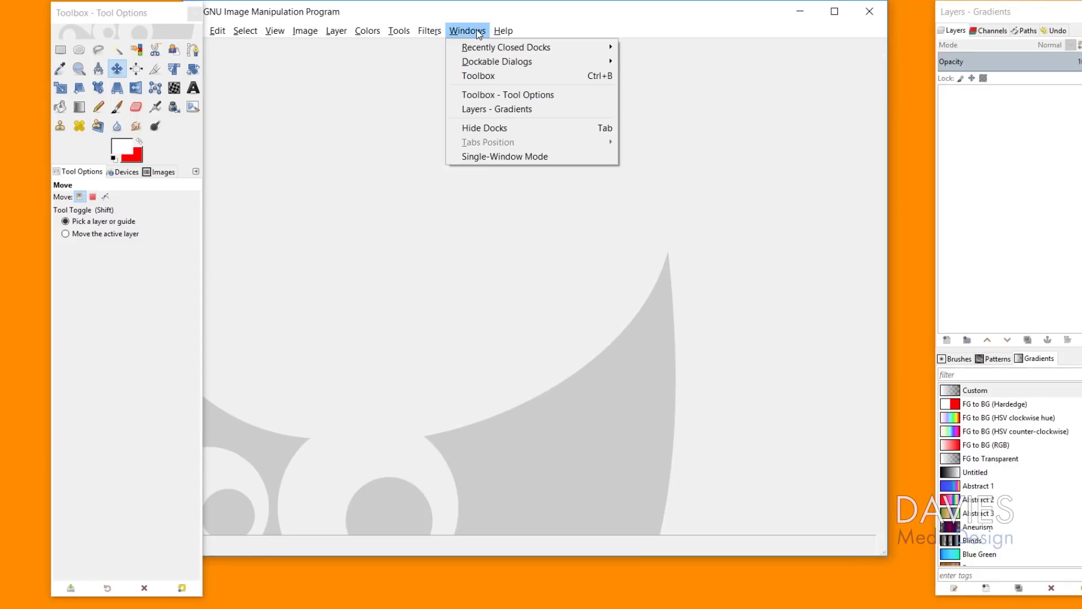
left_click(490, 157)
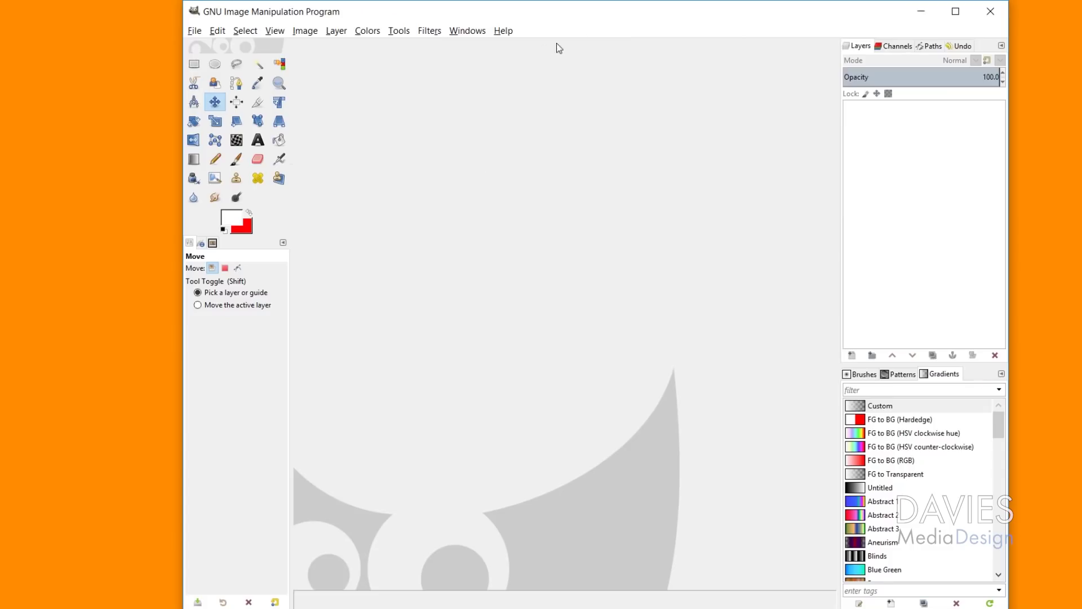
left_click_drag(578, 20, 509, 25)
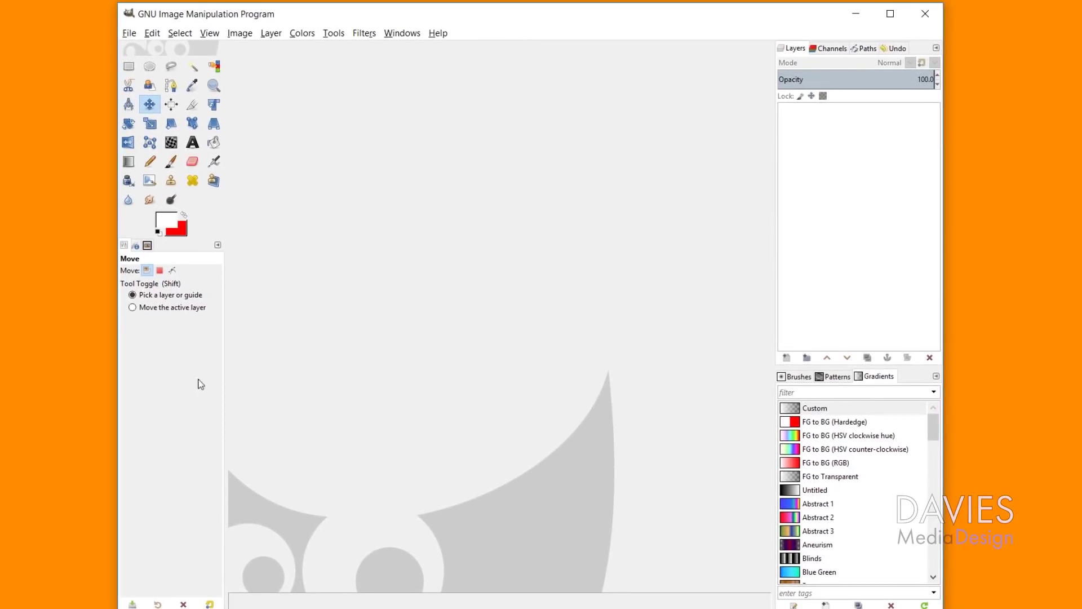
left_click(417, 35)
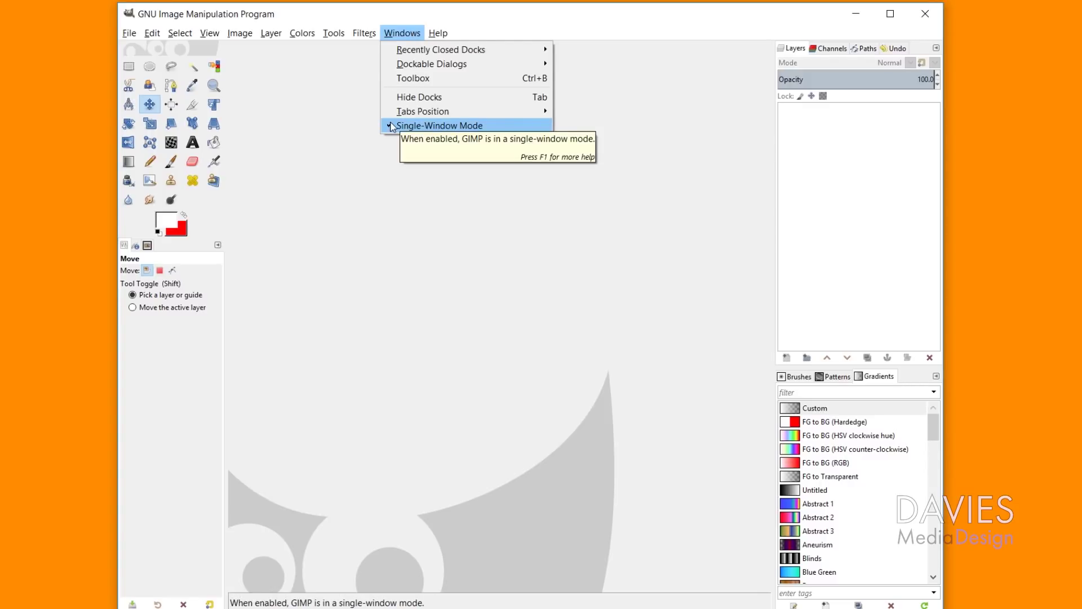
left_click(503, 31)
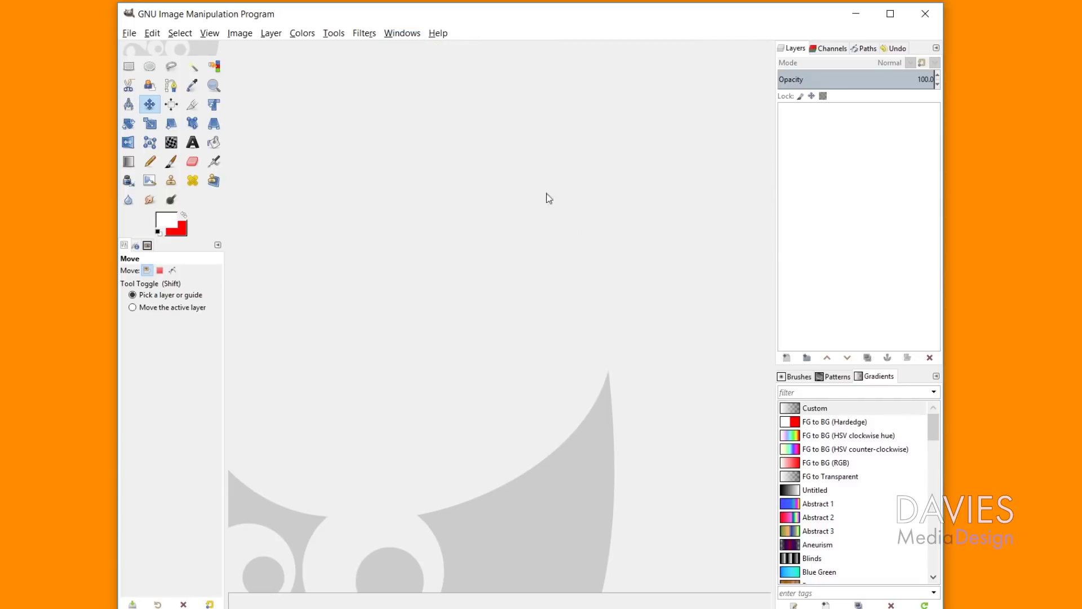
key("Tab")
key("Tab")
- Detach the Channels tab into a floating window, resize it, and close it
left_click_drag(840, 54, 667, 99)
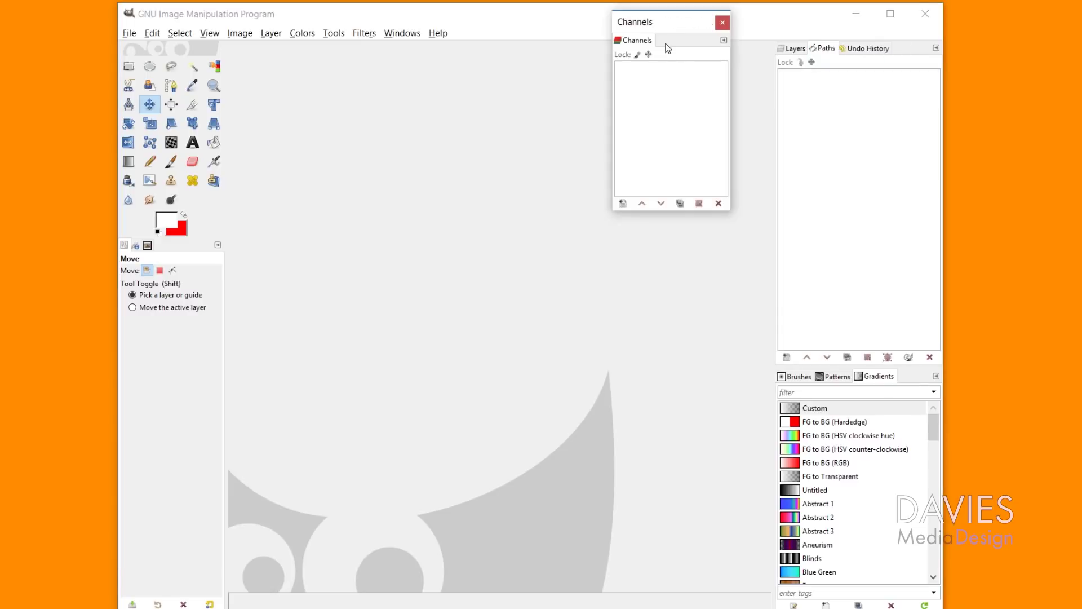
left_click_drag(660, 28, 594, 57)
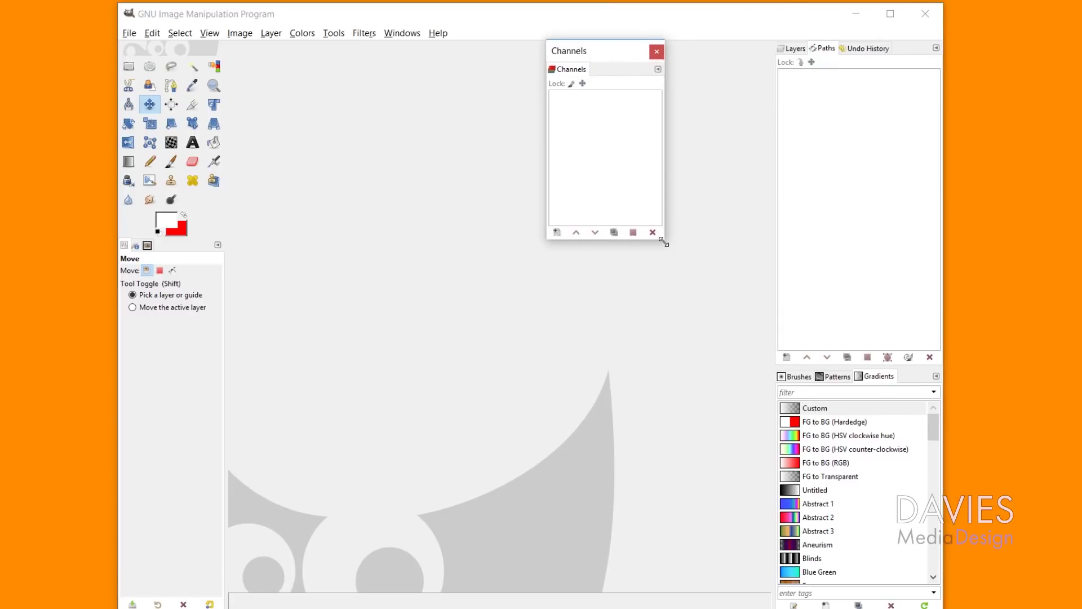
left_click_drag(664, 241, 731, 277)
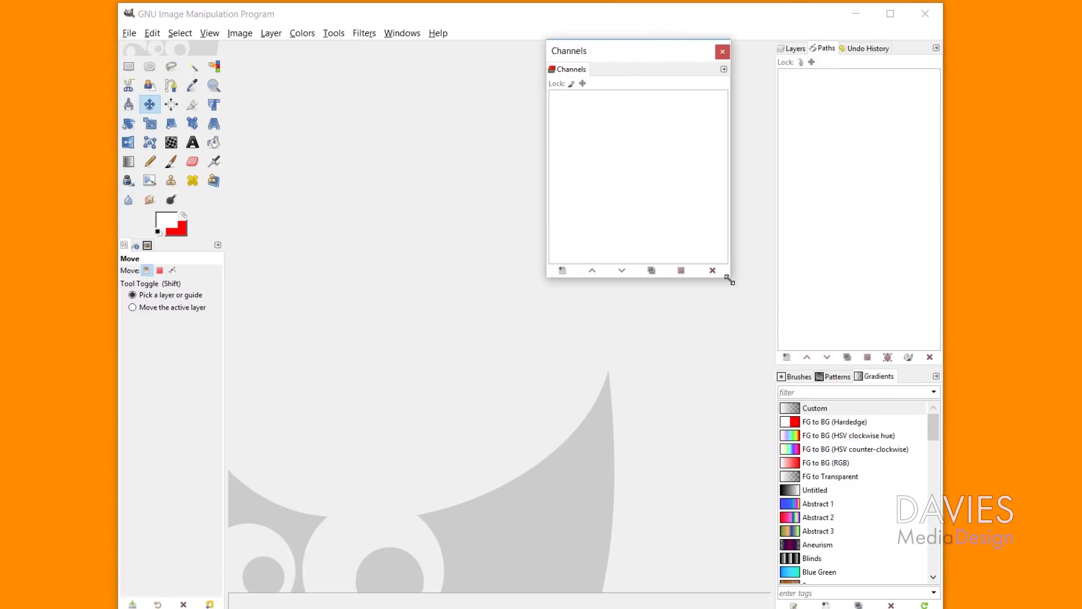
left_click(722, 52)
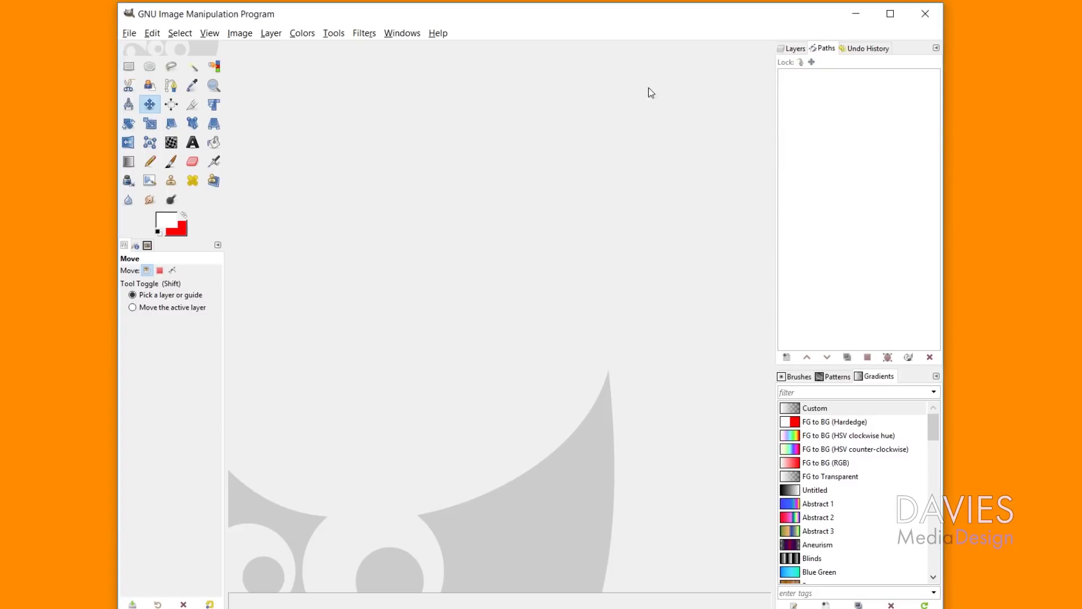
- Reopen Channels from the Windows menu and dock its tab back beside Layers, Paths and Undo
left_click(413, 34)
mouse_move(407, 44)
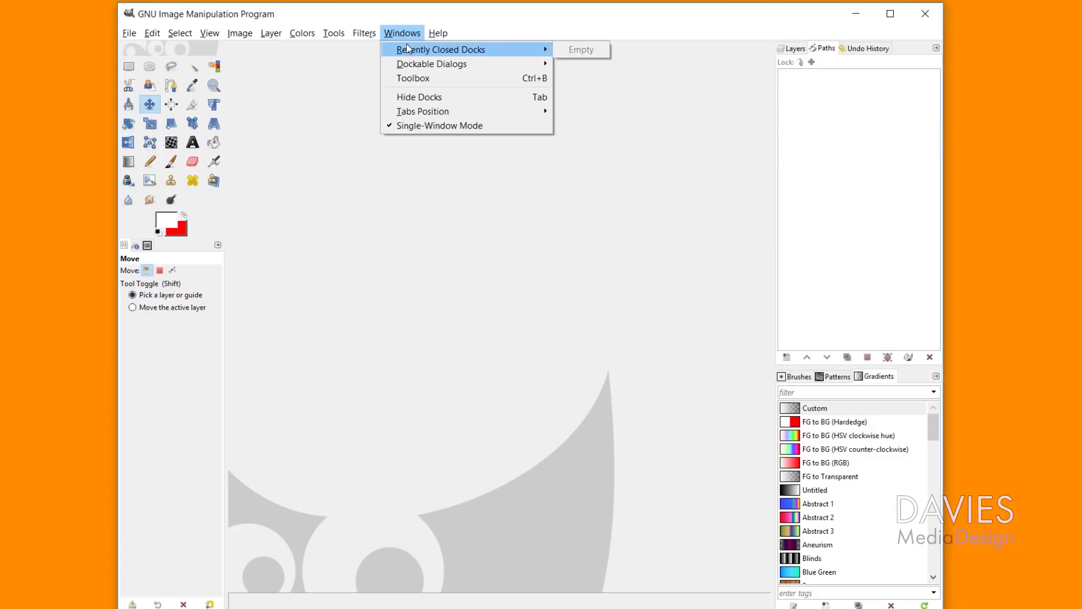
mouse_move(420, 64)
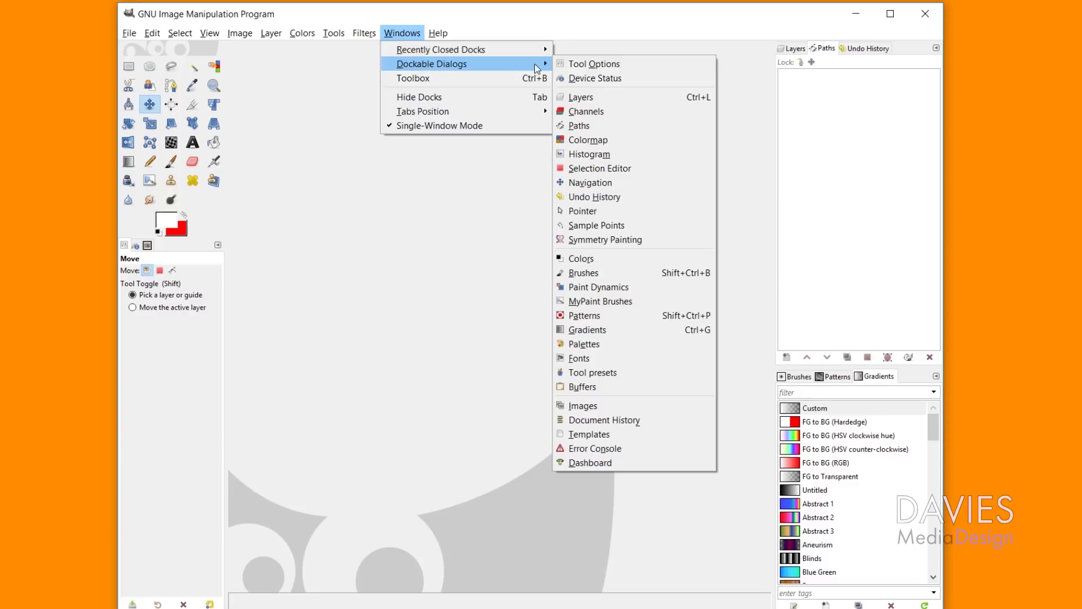
left_click(597, 113)
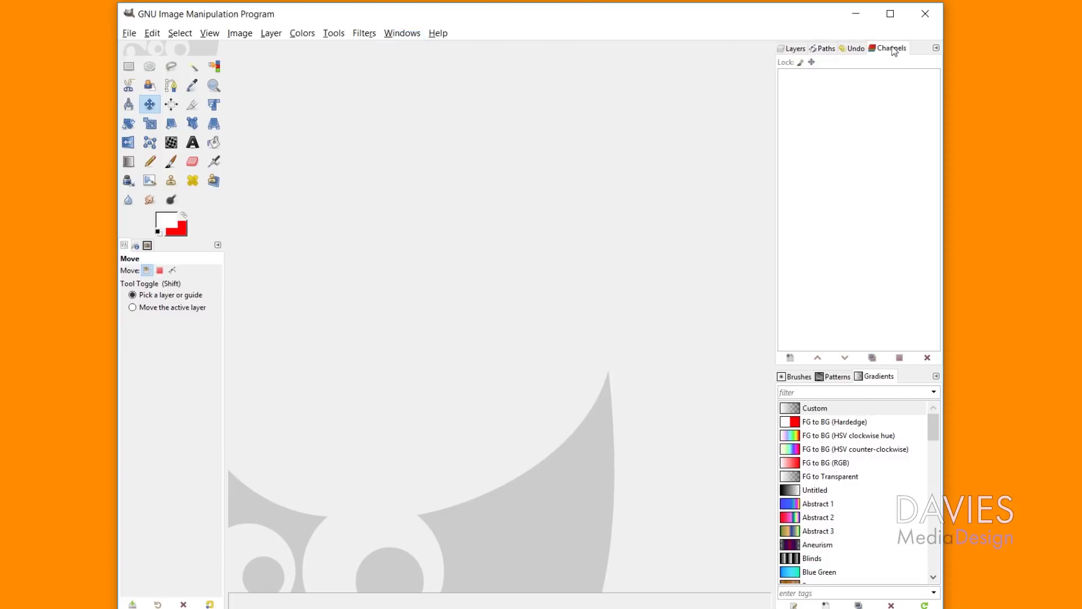
left_click_drag(905, 52, 734, 76)
mouse_move(720, 40)
left_mouse_down()
mouse_move(597, 50)
mouse_move(577, 72)
mouse_move(731, 84)
mouse_move(909, 54)
mouse_move(885, 373)
mouse_move(904, 382)
mouse_move(219, 271)
mouse_move(200, 243)
mouse_move(230, 276)
mouse_move(189, 248)
mouse_move(620, 204)
mouse_move(911, 54)
left_mouse_up()
left_click(403, 34)
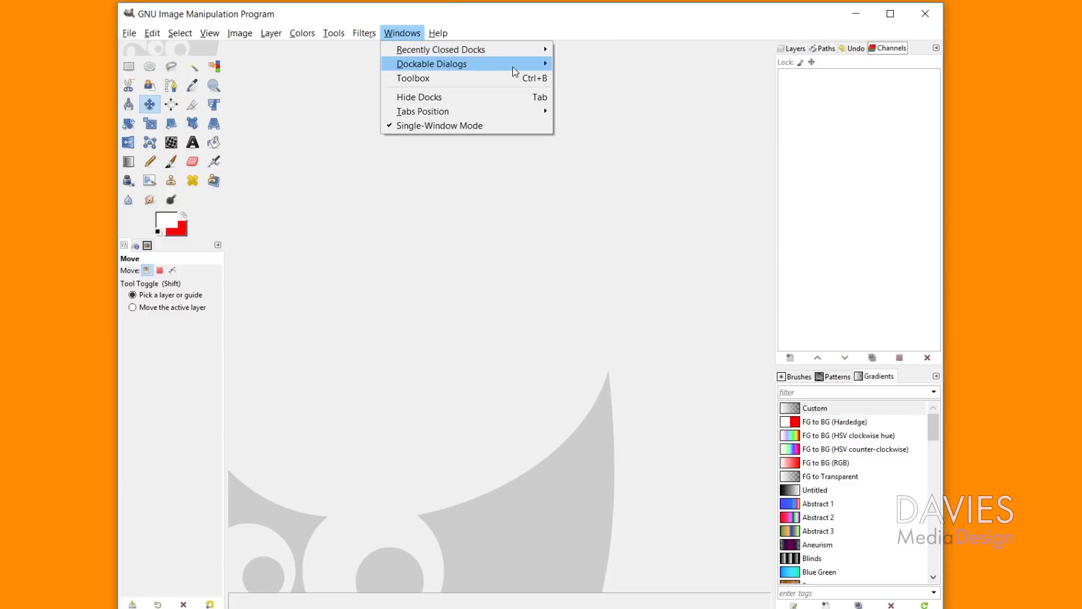
mouse_move(519, 66)
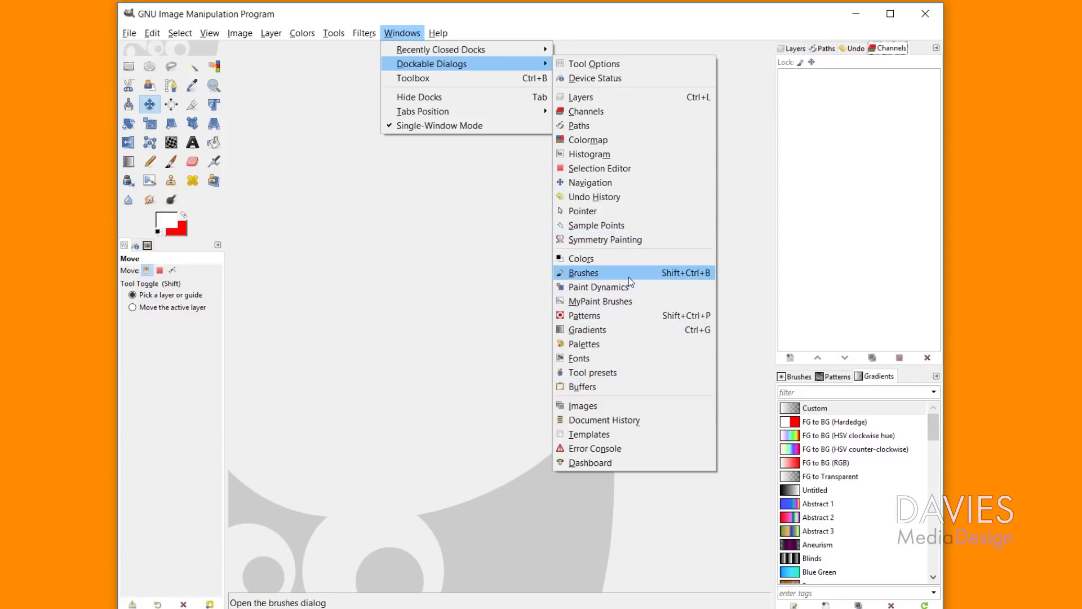
left_click(627, 348)
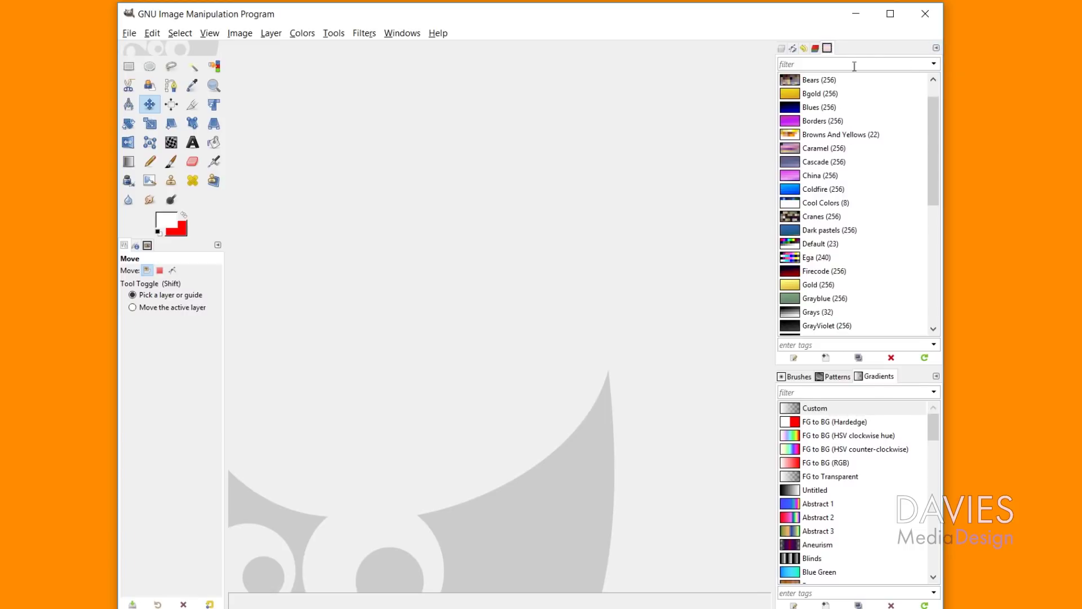
left_click(937, 49)
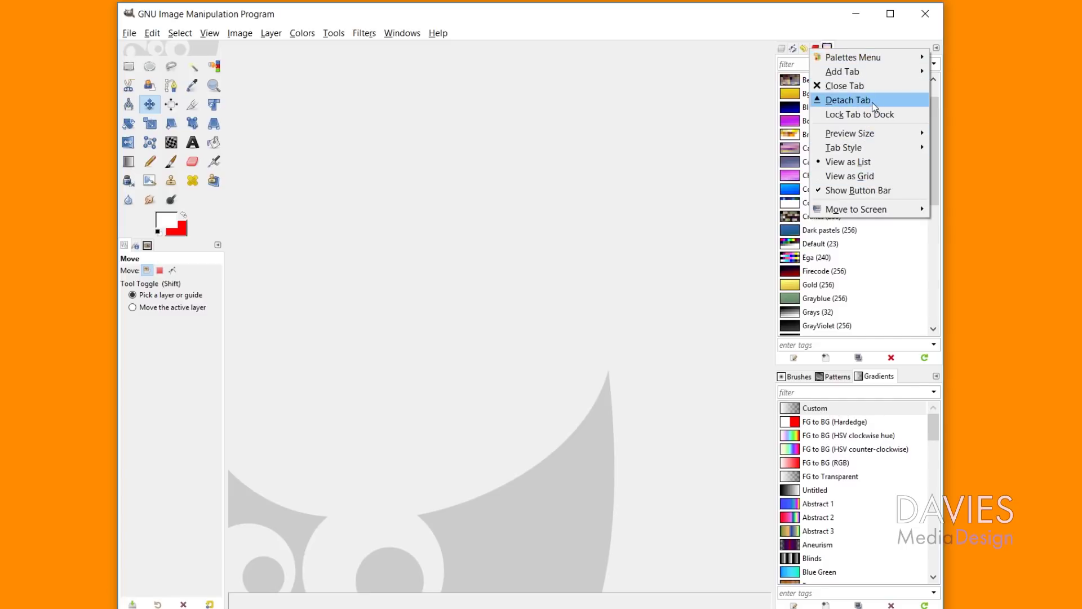
mouse_move(889, 76)
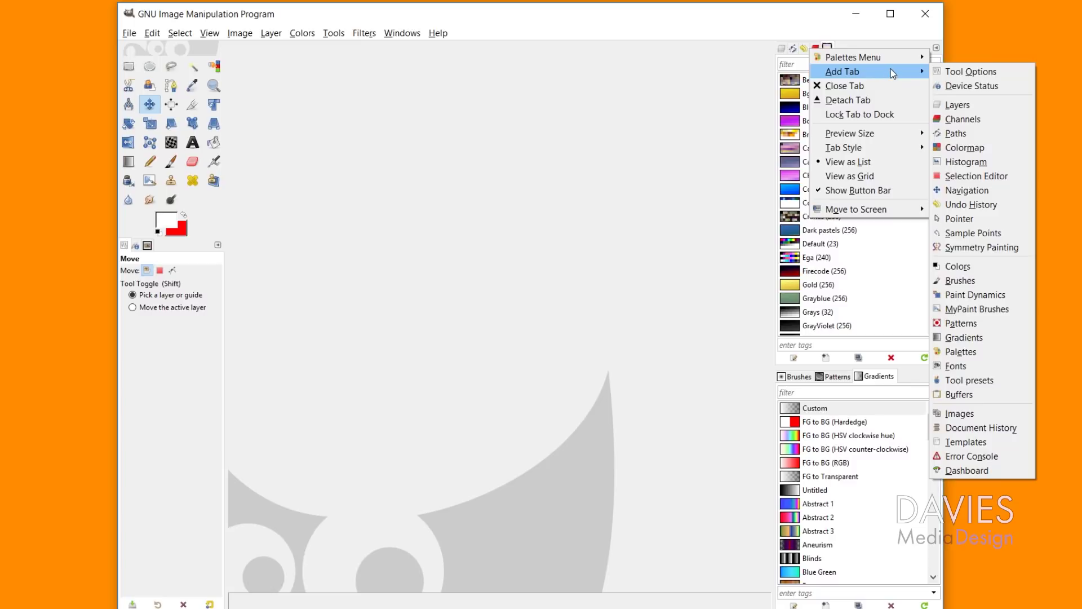
mouse_move(887, 135)
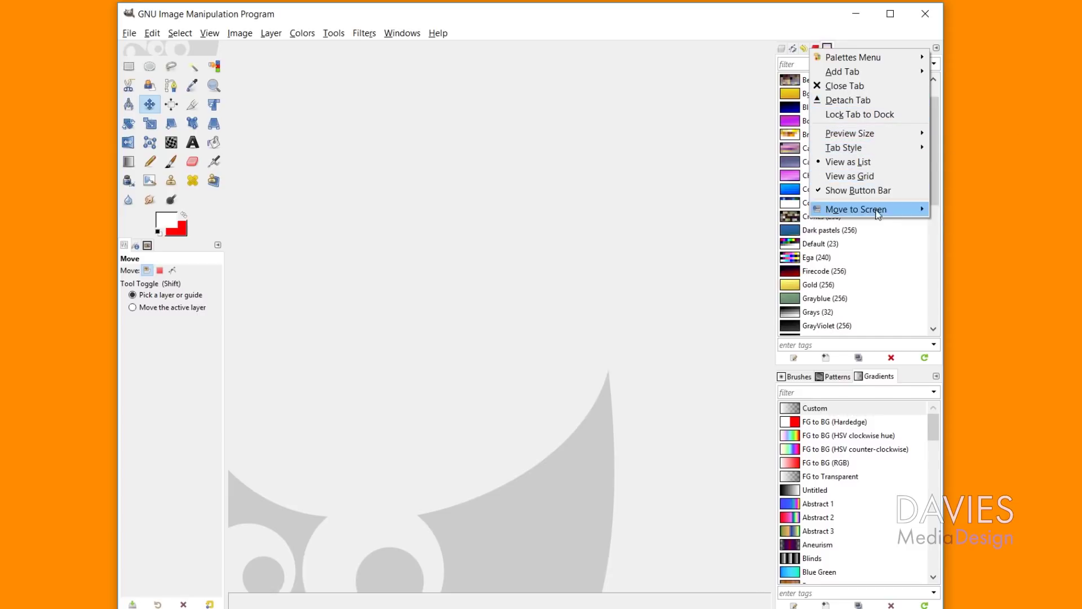
left_click(871, 87)
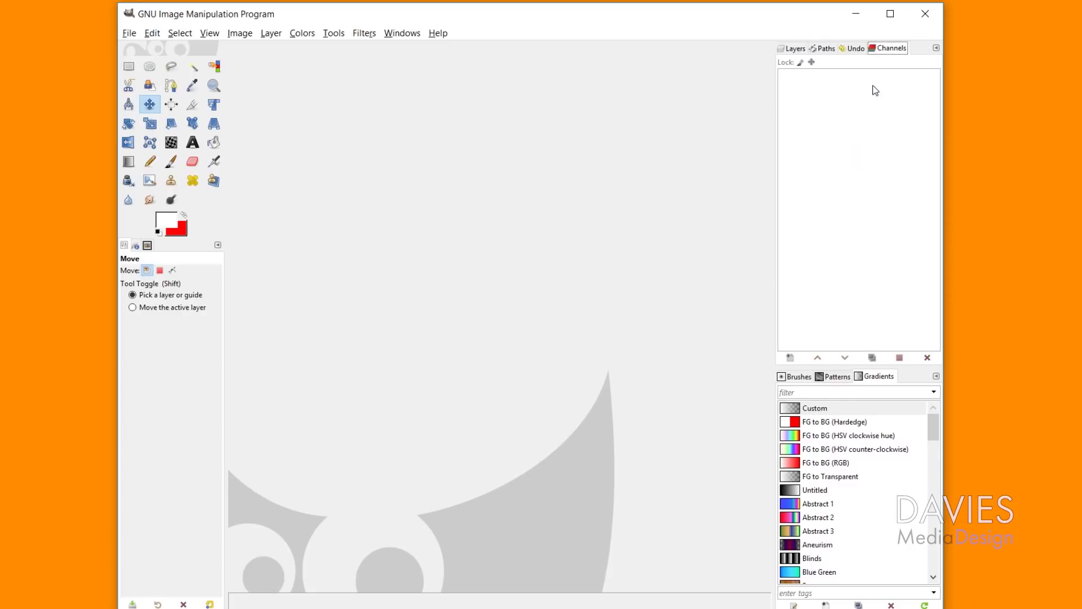
- Show the Layers tab, then detach Tool Options into a floating window and close it
left_click(793, 49)
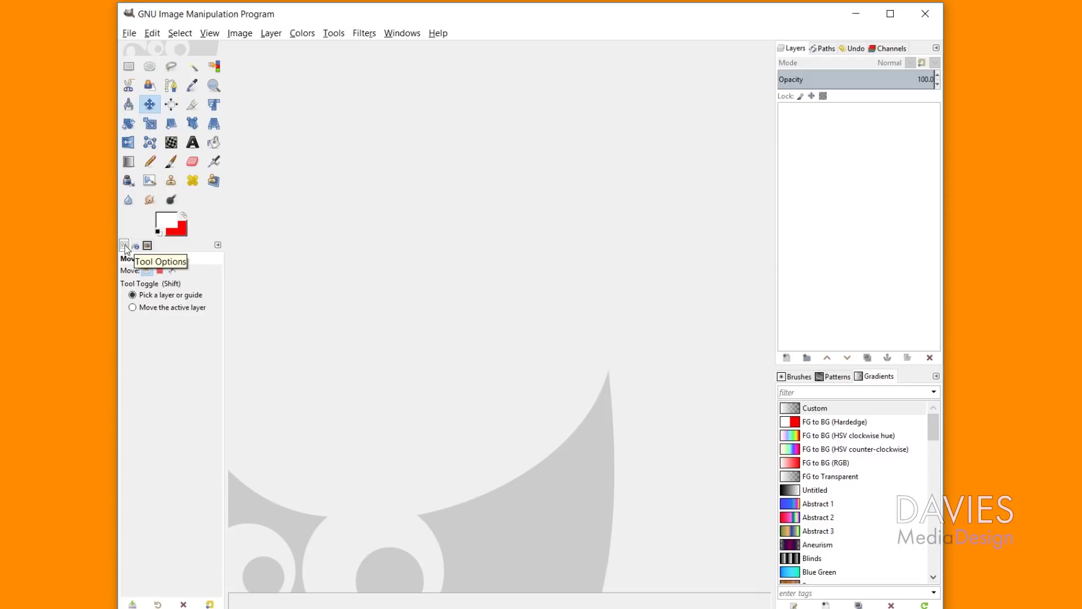
left_click_drag(125, 250, 377, 335)
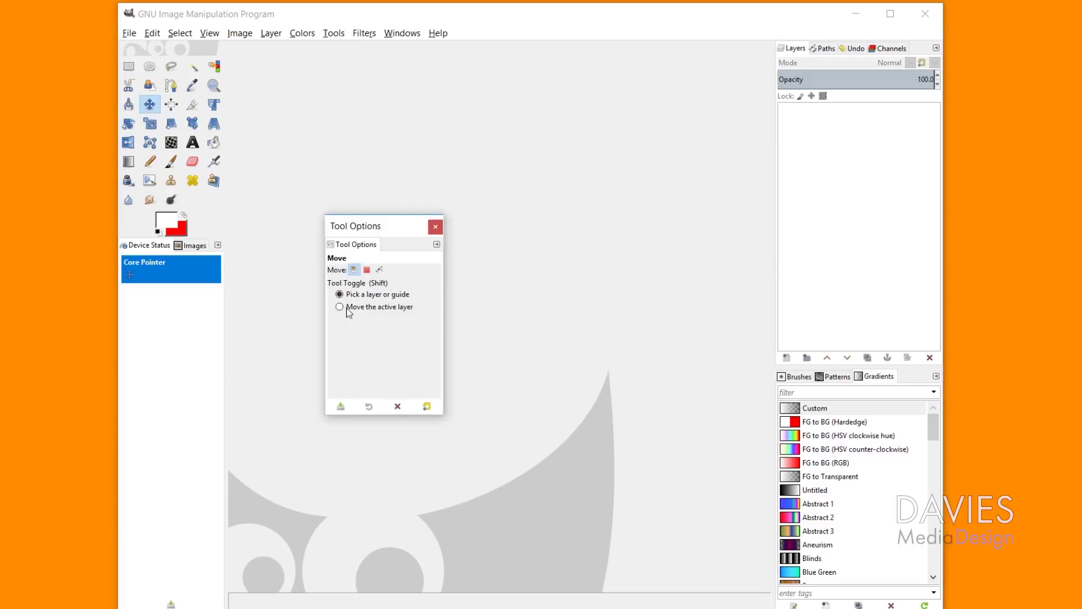
left_click(436, 228)
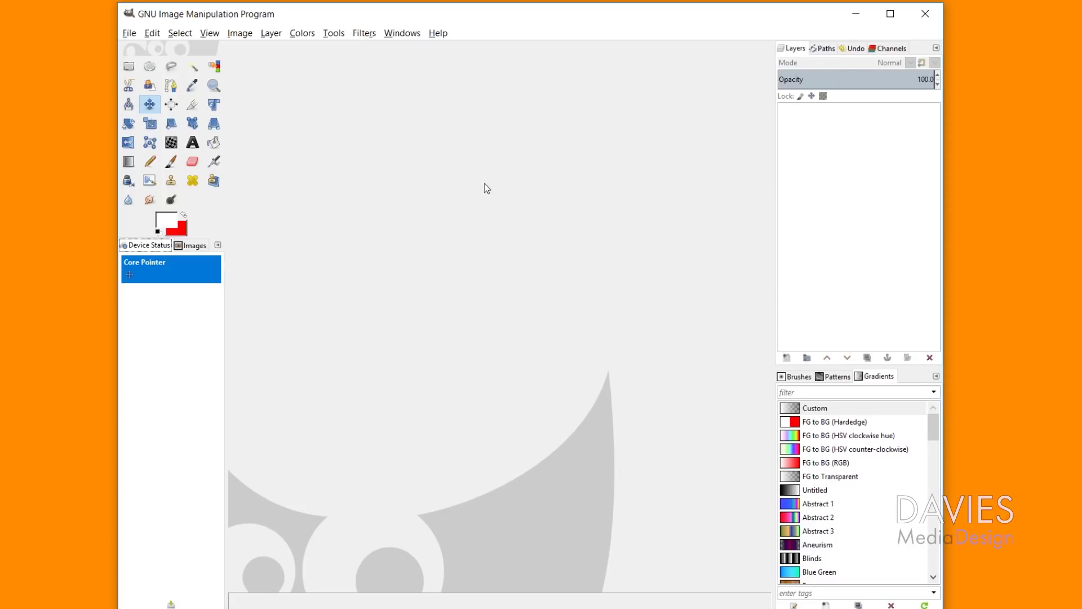
- Reopen Tool Options from Windows > Dockable Dialogs and dock it beneath the toolbox
left_click(408, 32)
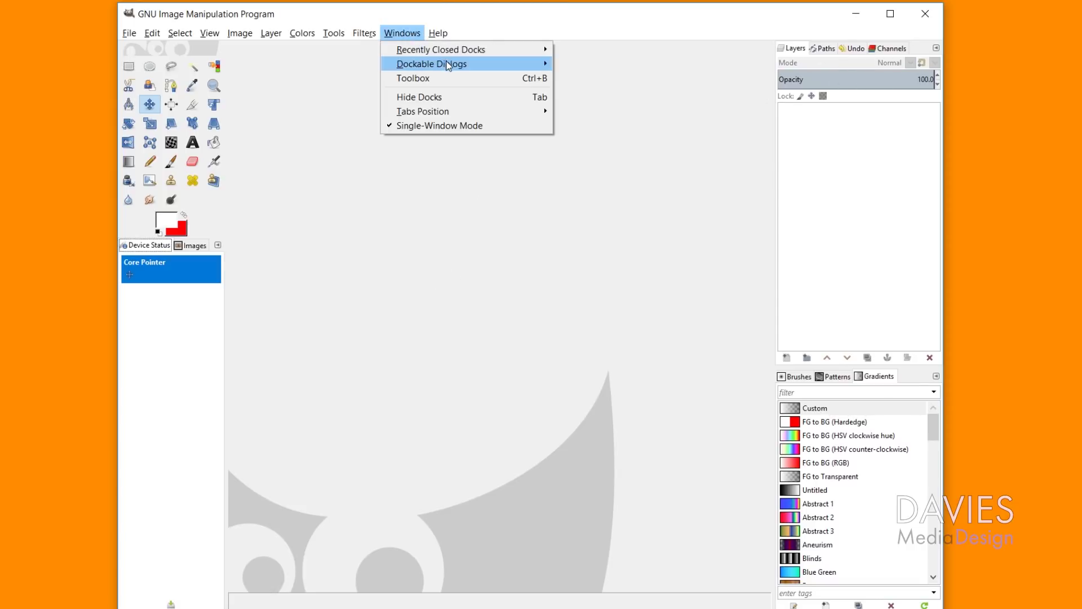
mouse_move(448, 65)
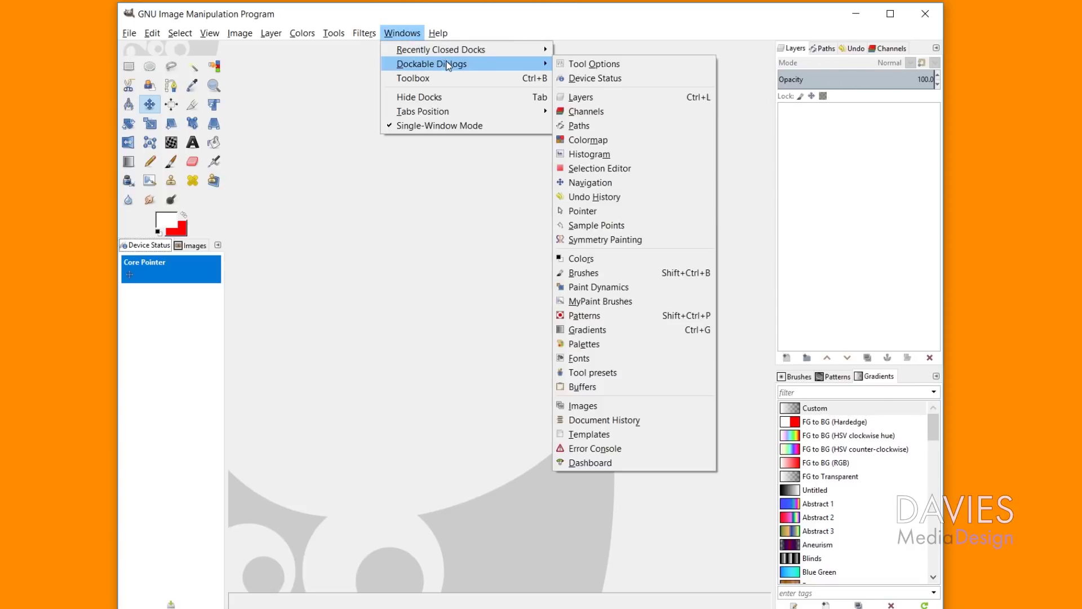
left_click(665, 66)
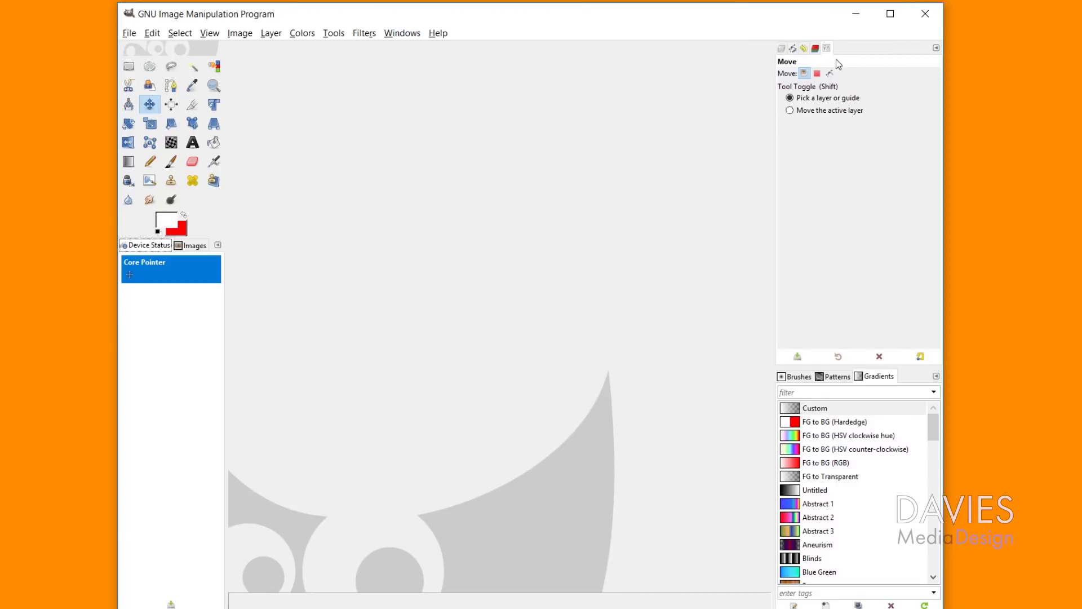
left_click_drag(826, 48, 125, 248)
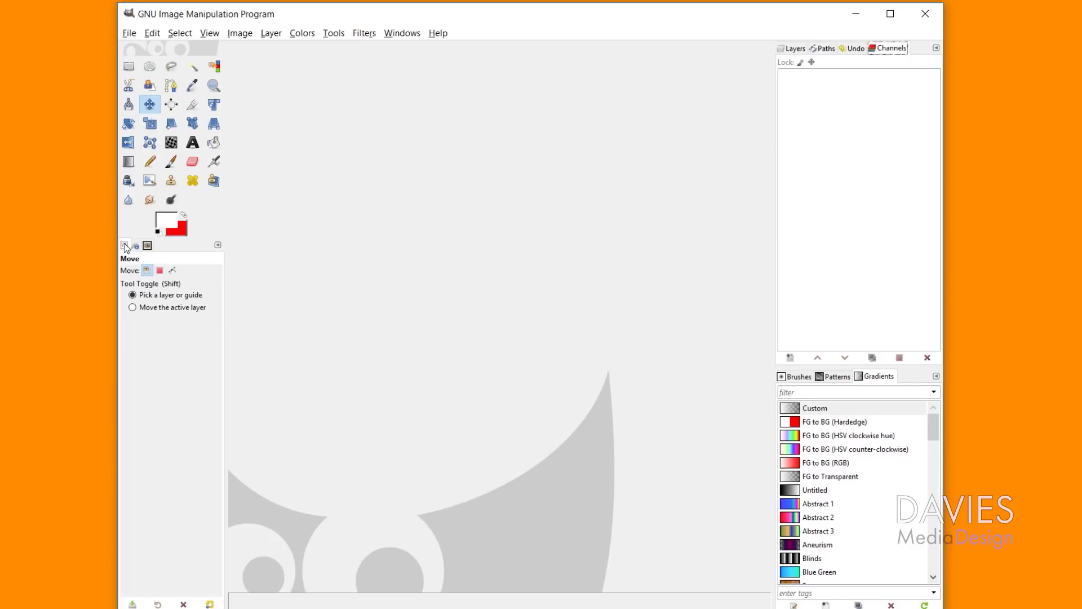